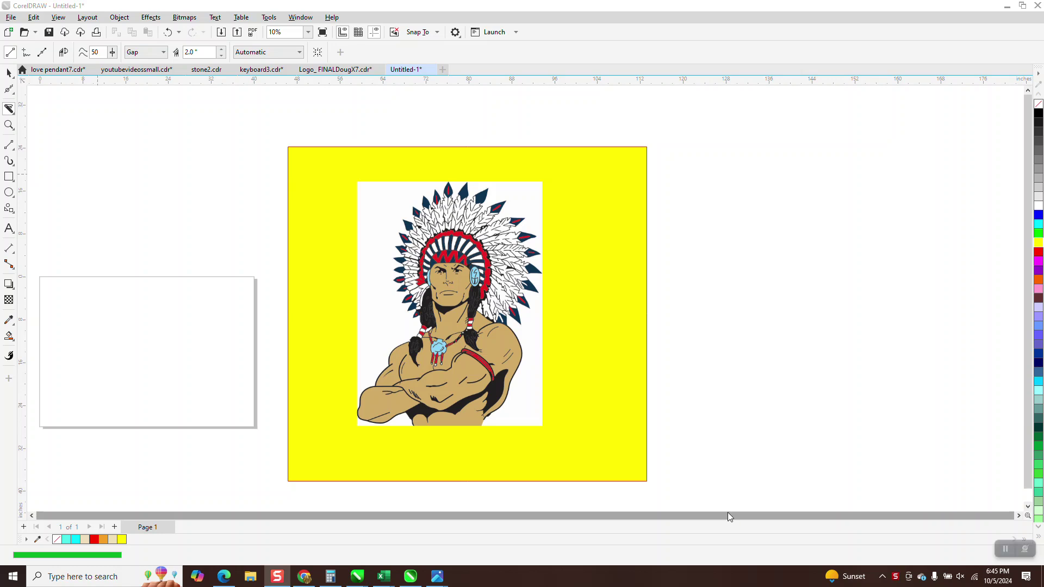
Step: Marquee-zoom onto the headdress portrait and switch to the Knife tool from the Crop flyout
{"action": "left_click", "coordinate": [11, 127]}
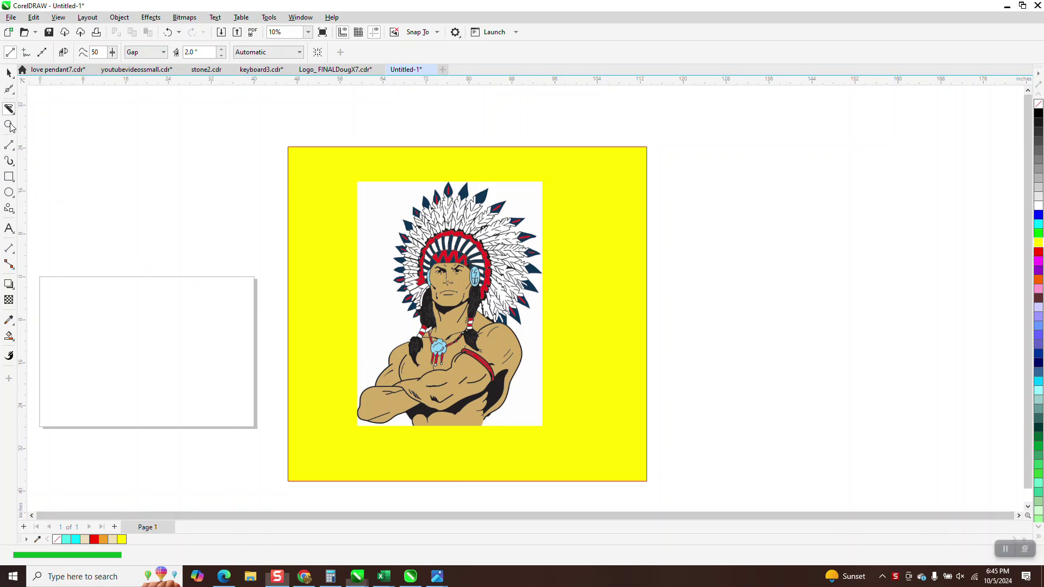
{"action": "left_click", "coordinate": [9, 125]}
{"action": "left_click_drag", "start_coordinate": [345, 180], "coordinate": [553, 438]}
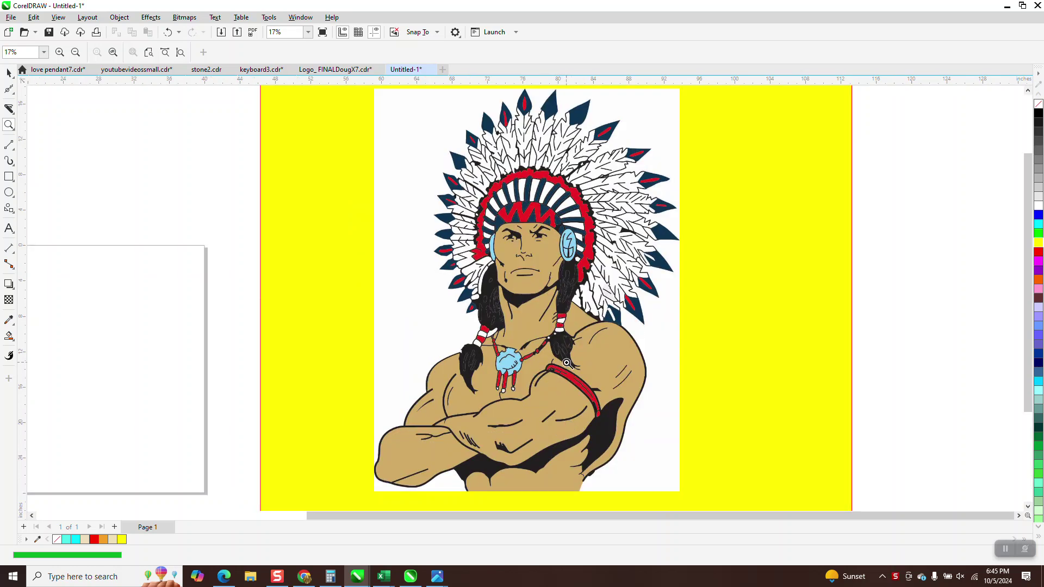
{"action": "left_click", "coordinate": [15, 118]}
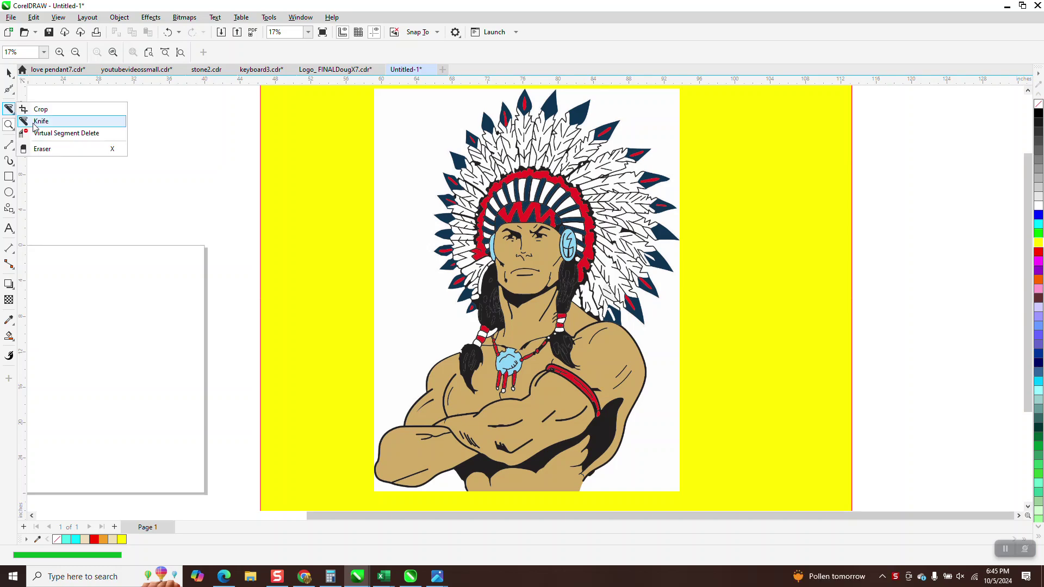
{"action": "left_click", "coordinate": [34, 122]}
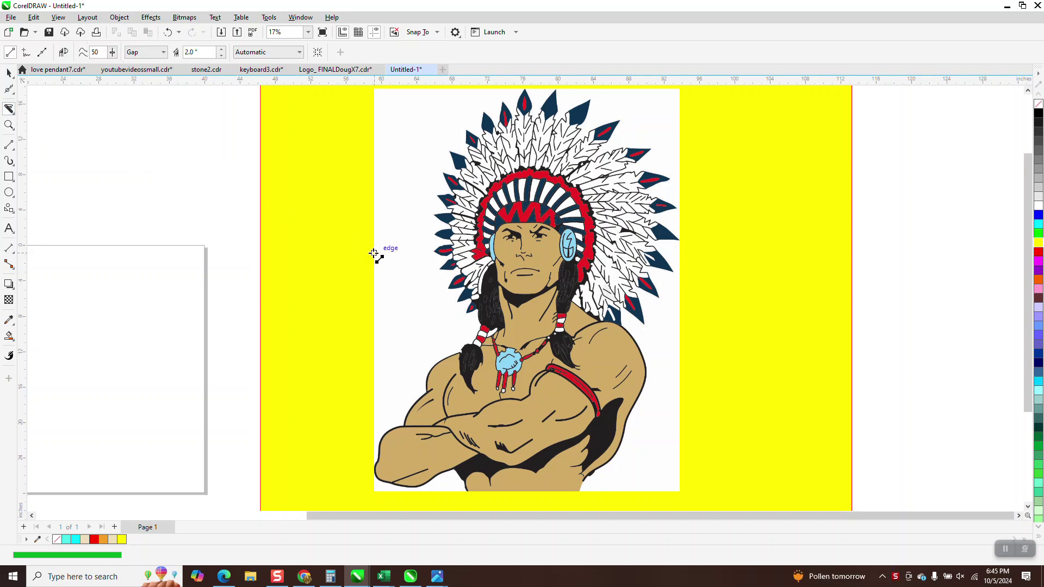
{"action": "left_click", "coordinate": [376, 321]}
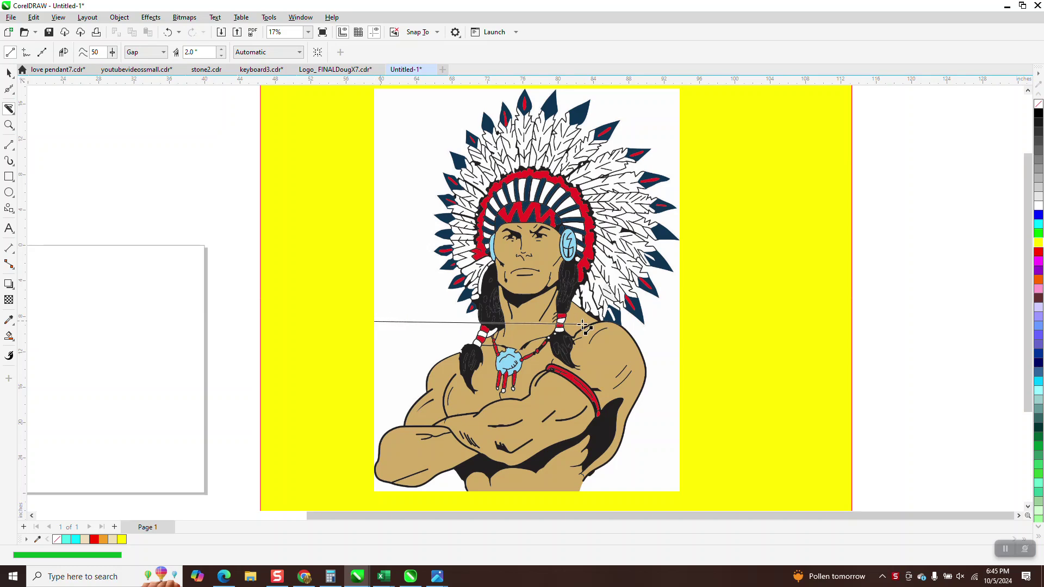
{"action": "left_click", "coordinate": [678, 322]}
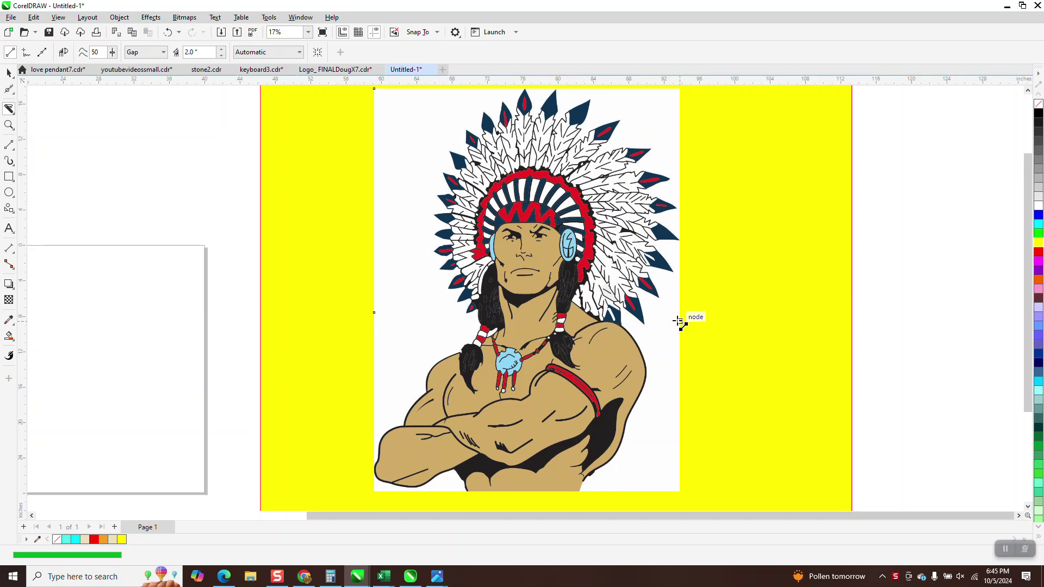
{"action": "left_click", "coordinate": [376, 313]}
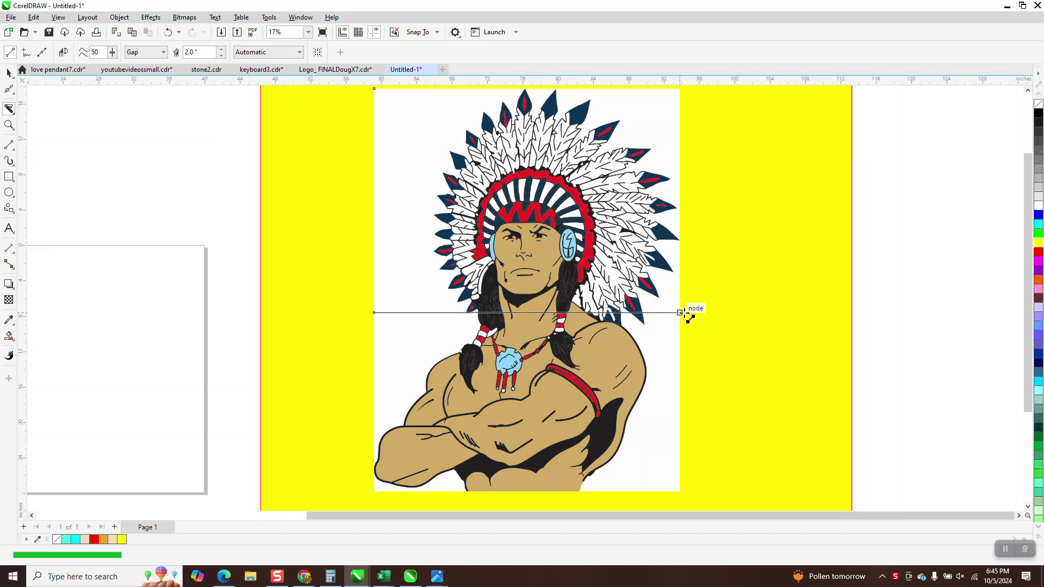
{"action": "left_click", "coordinate": [679, 313]}
{"action": "left_click", "coordinate": [372, 183]}
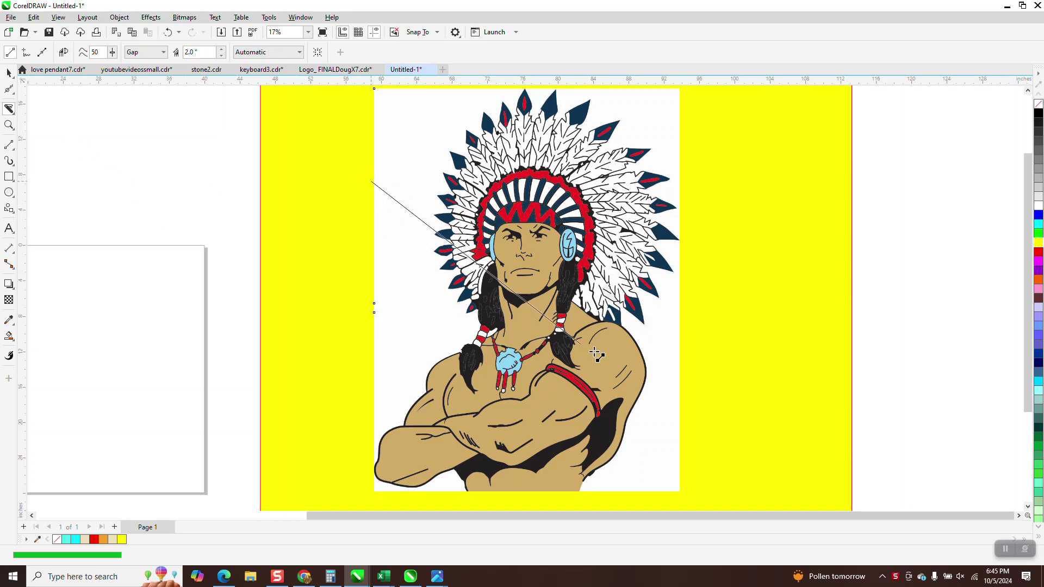
{"action": "left_click", "coordinate": [698, 405]}
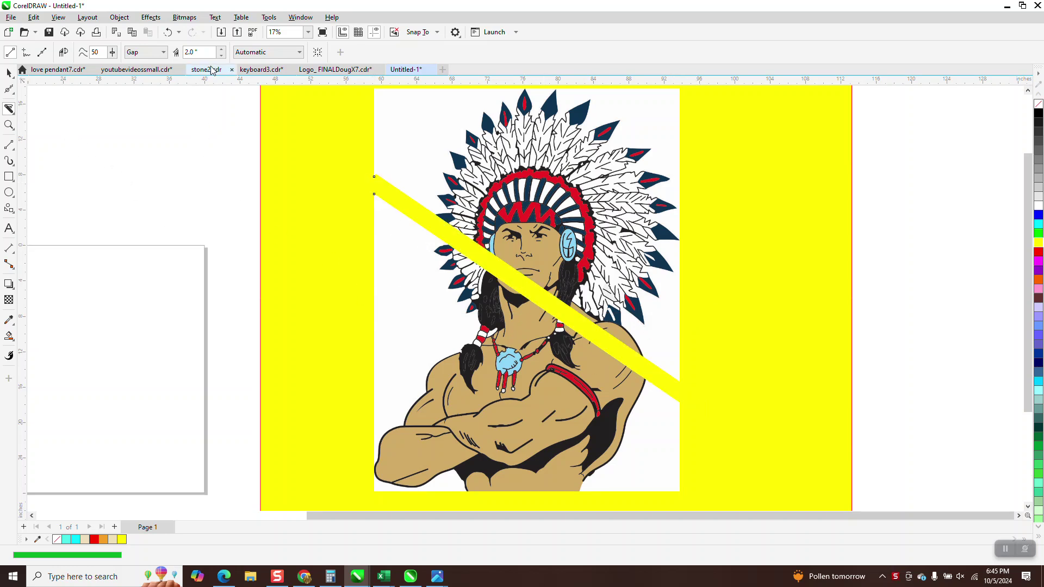
{"action": "left_click", "coordinate": [168, 32]}
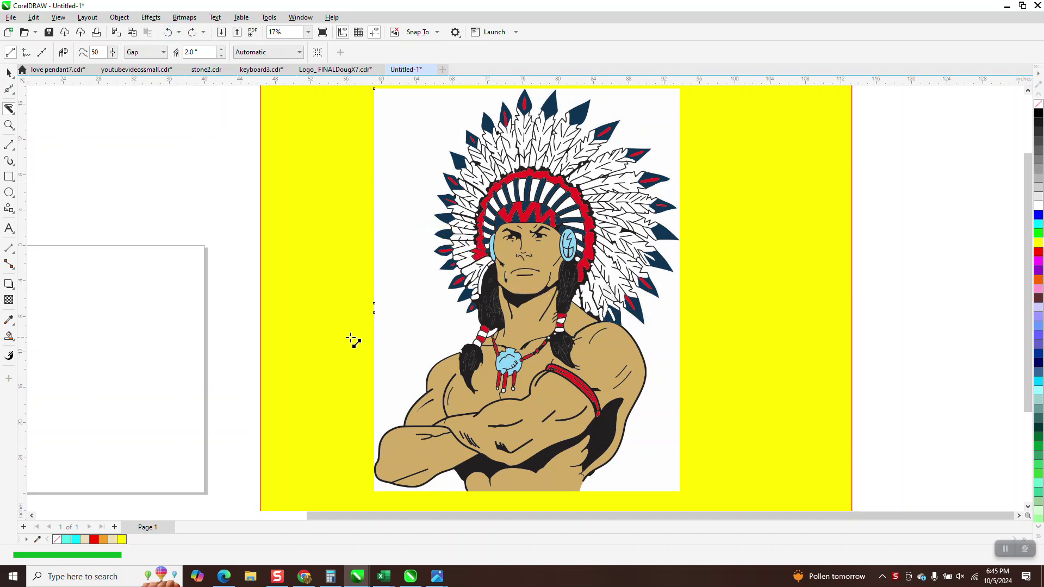
{"action": "left_click", "coordinate": [309, 311]}
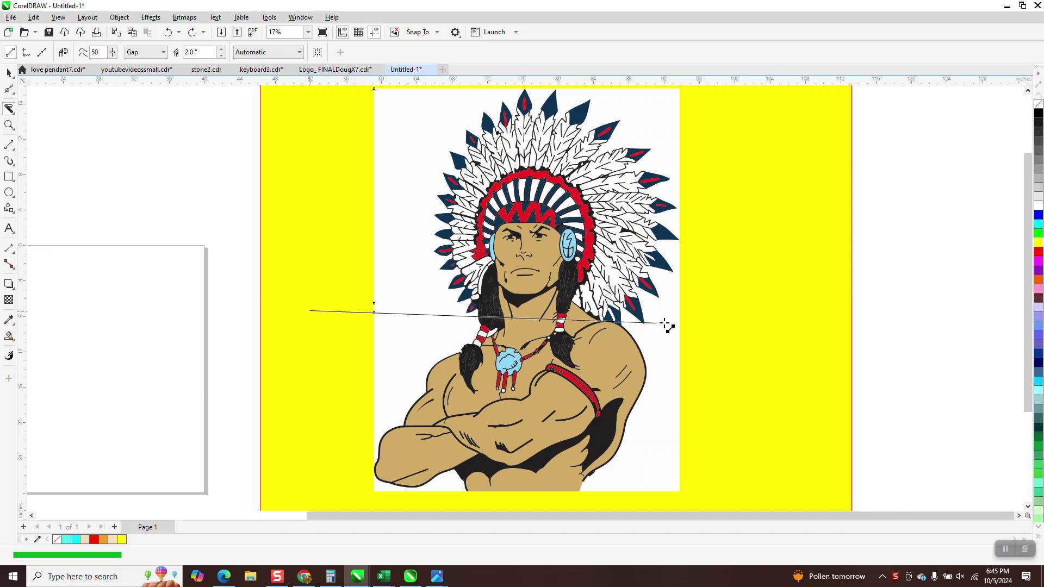
{"action": "left_click", "coordinate": [734, 306]}
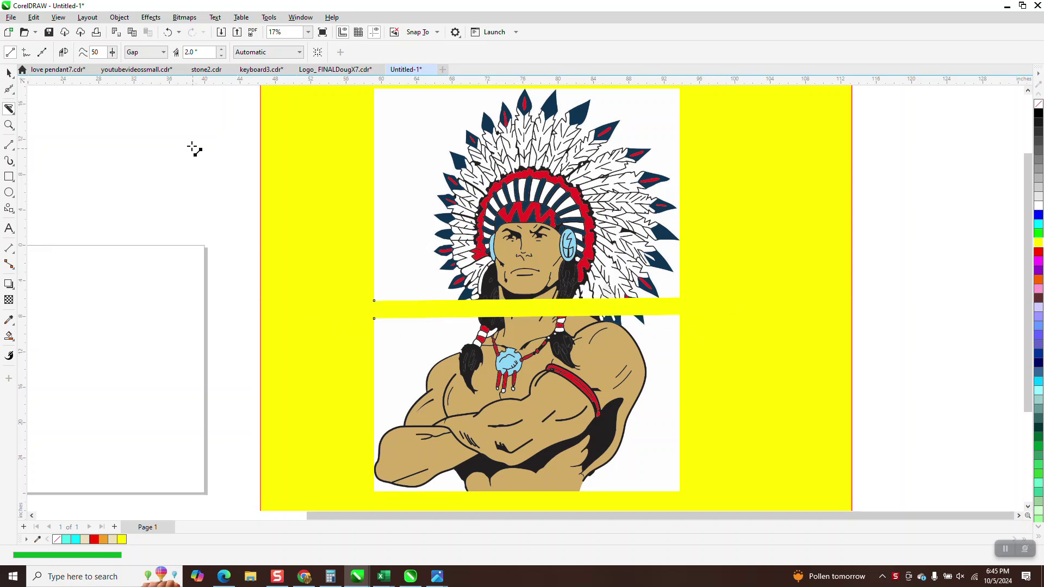
{"action": "left_click", "coordinate": [168, 32]}
{"action": "left_click", "coordinate": [164, 52]}
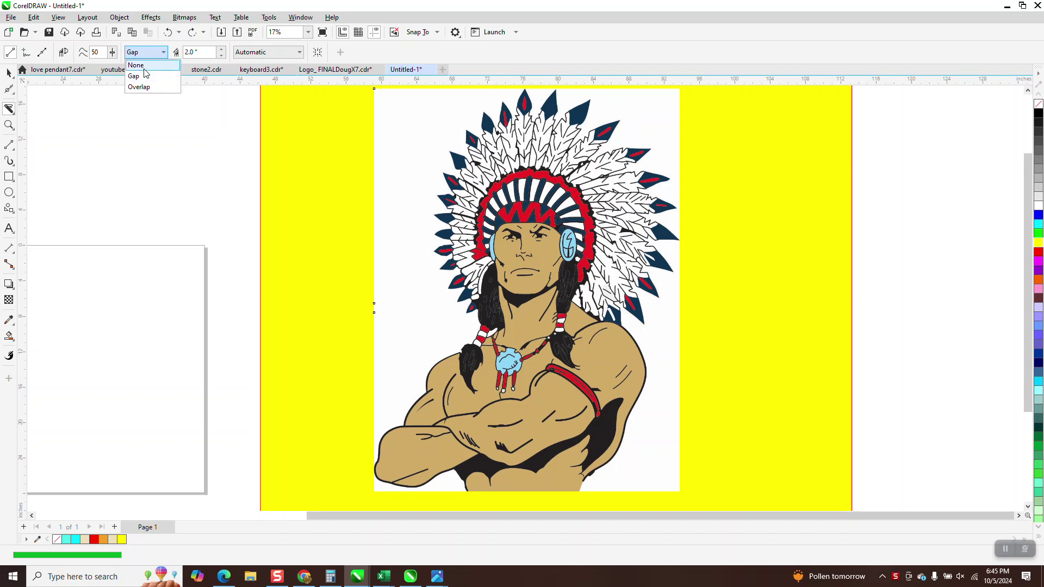
Step: Set the Knife gap to None and slice the image horizontally at shoulder level
{"action": "left_click", "coordinate": [145, 66]}
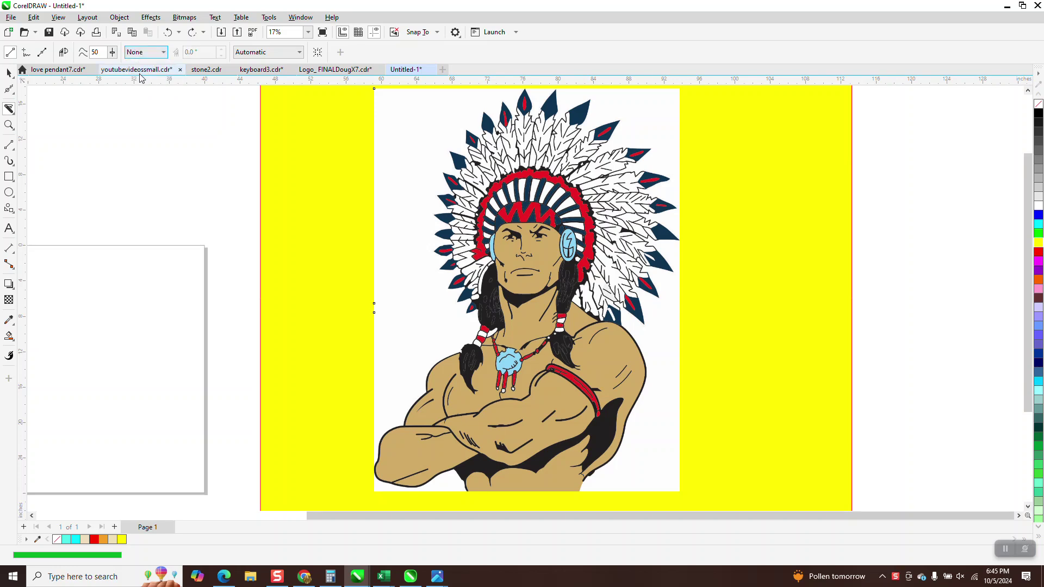
{"action": "left_click", "coordinate": [9, 108]}
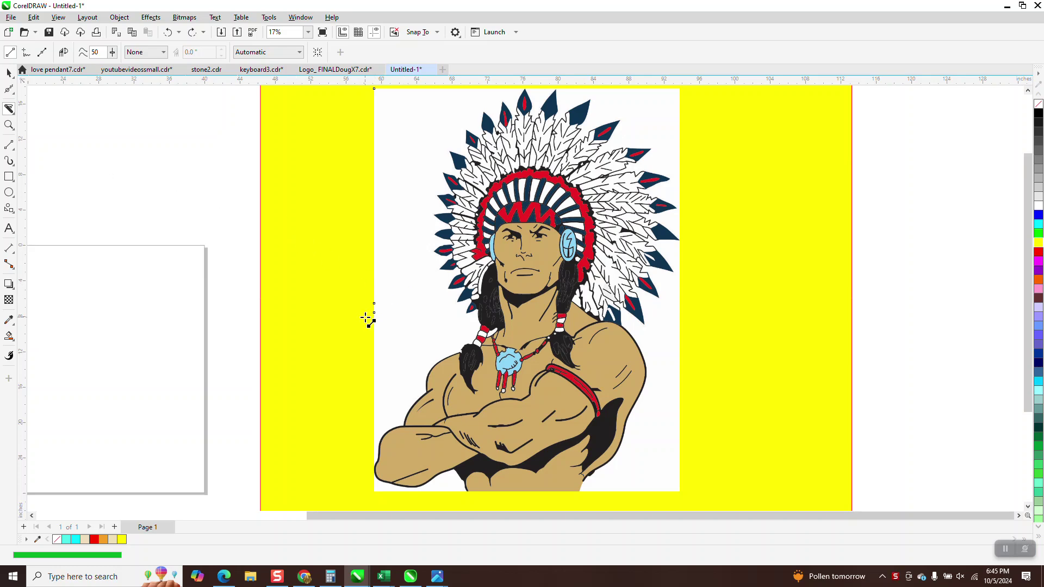
{"action": "left_click_drag", "start_coordinate": [373, 318], "coordinate": [699, 318]}
Step: Move the upper and lower halves to the right and delete the two leftover left pieces
{"action": "left_click", "coordinate": [9, 72]}
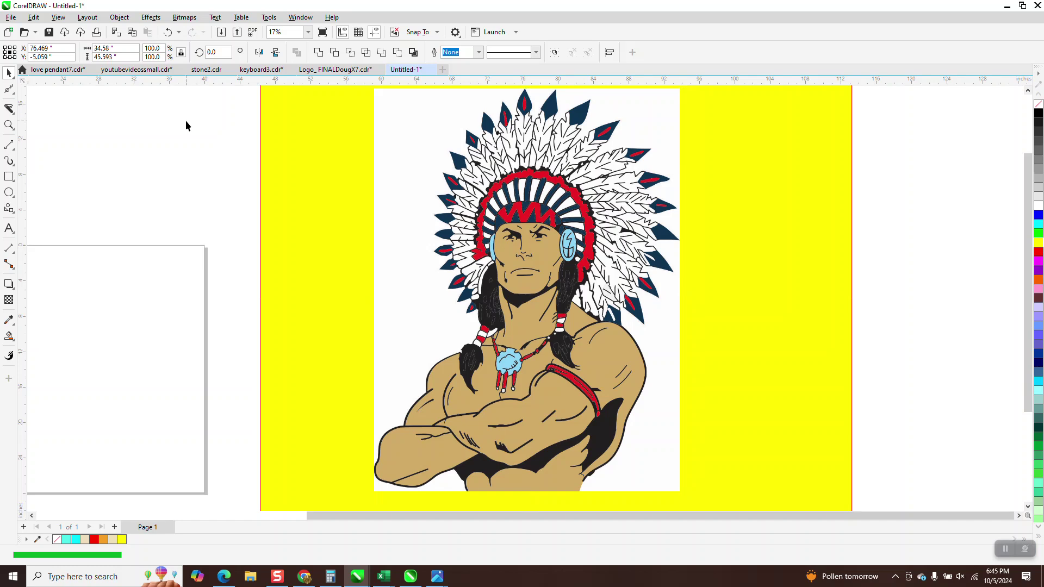
{"action": "left_click", "coordinate": [550, 178]}
{"action": "left_click_drag", "start_coordinate": [550, 178], "coordinate": [803, 167]}
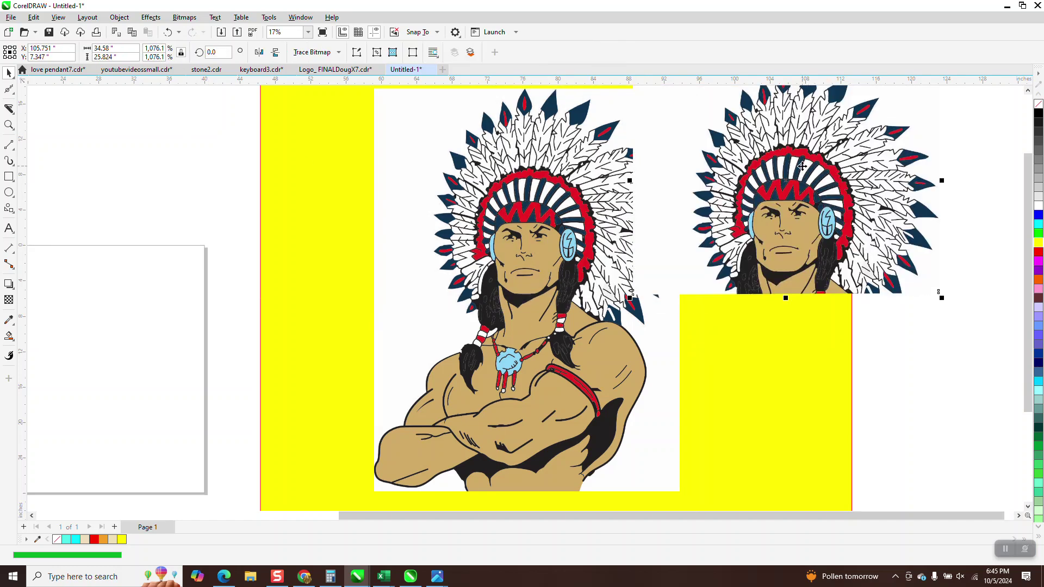
{"action": "left_click_drag", "start_coordinate": [606, 386], "coordinate": [832, 402]}
{"action": "left_click", "coordinate": [477, 309]}
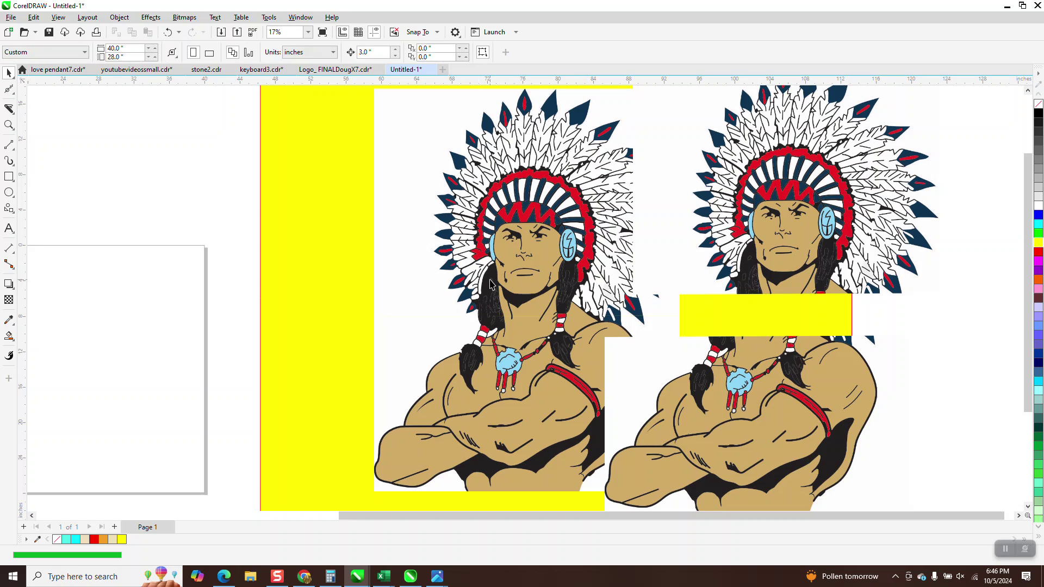
{"action": "key", "text": "Delete"}
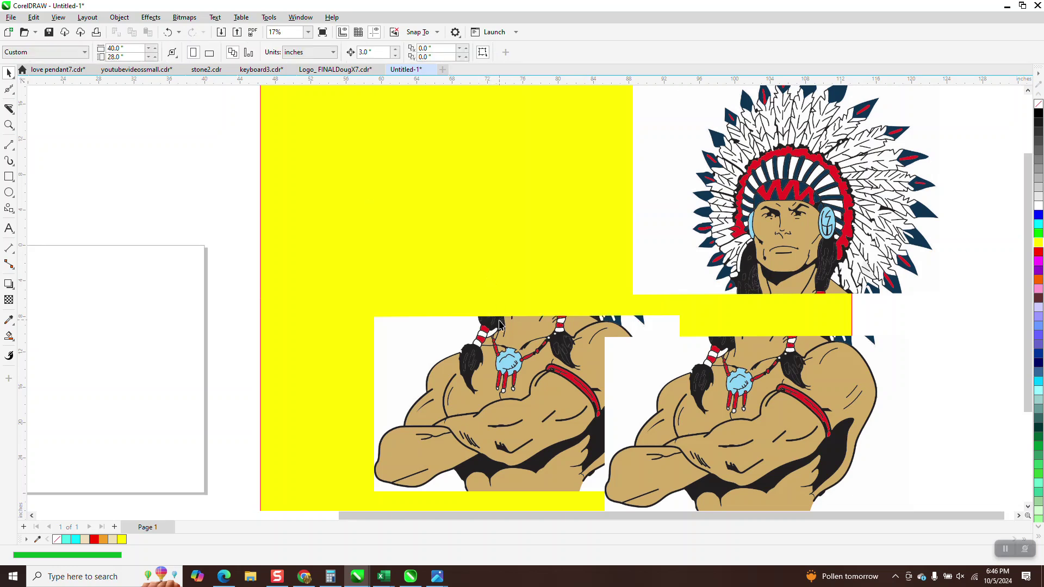
{"action": "left_click", "coordinate": [544, 349]}
{"action": "key", "text": "Delete"}
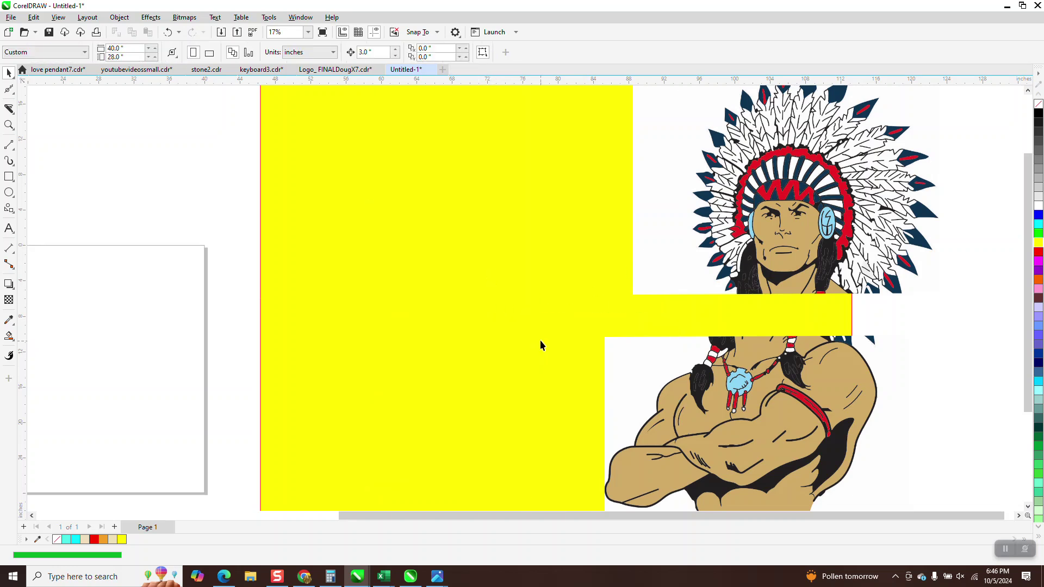
Step: Undo the deletions, moves and slice to restore the whole portrait
{"action": "left_click", "coordinate": [168, 33]}
{"action": "left_click", "coordinate": [166, 33]}
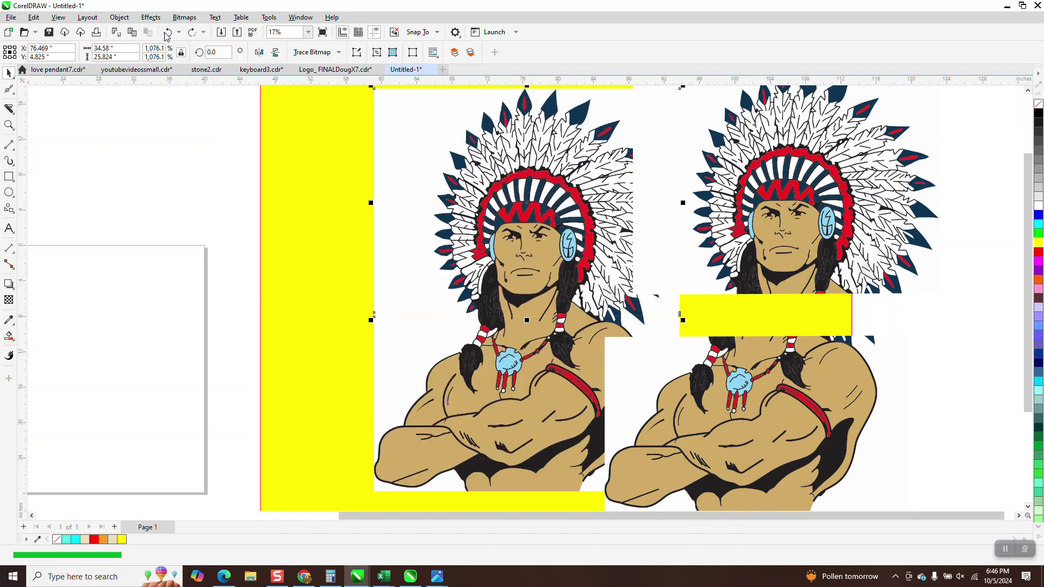
{"action": "left_click", "coordinate": [167, 34]}
{"action": "left_click", "coordinate": [166, 32]}
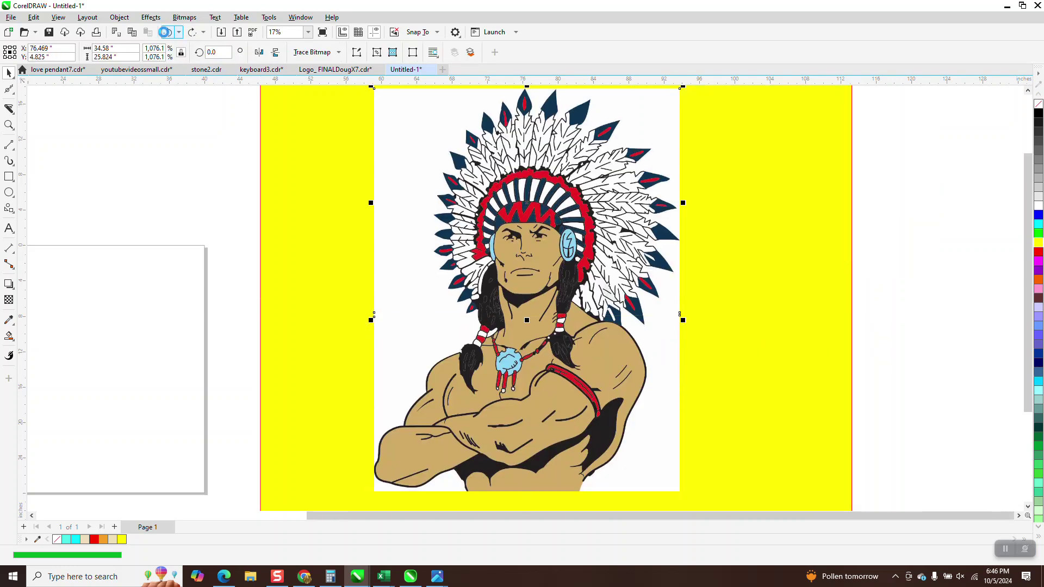
{"action": "left_click", "coordinate": [165, 33]}
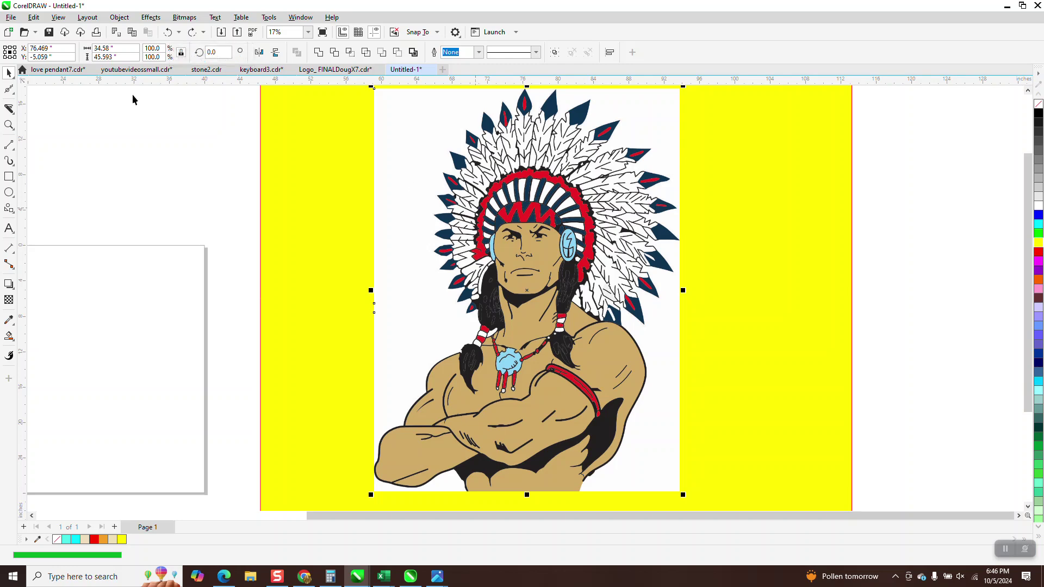
{"action": "left_click_drag", "start_coordinate": [538, 188], "coordinate": [446, 208]}
{"action": "left_click_drag", "start_coordinate": [354, 153], "coordinate": [397, 146]}
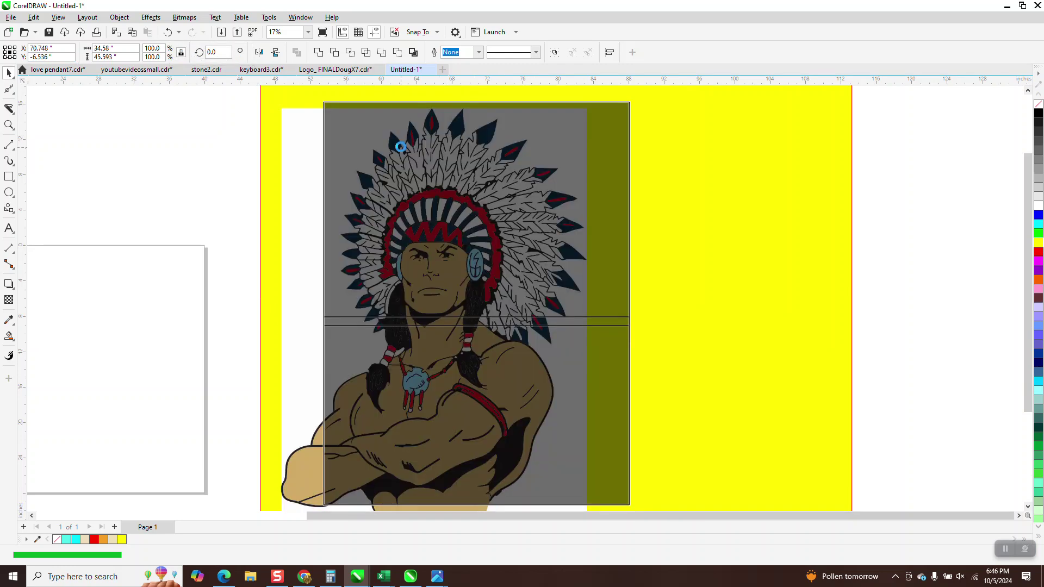
{"action": "left_click", "coordinate": [168, 33]}
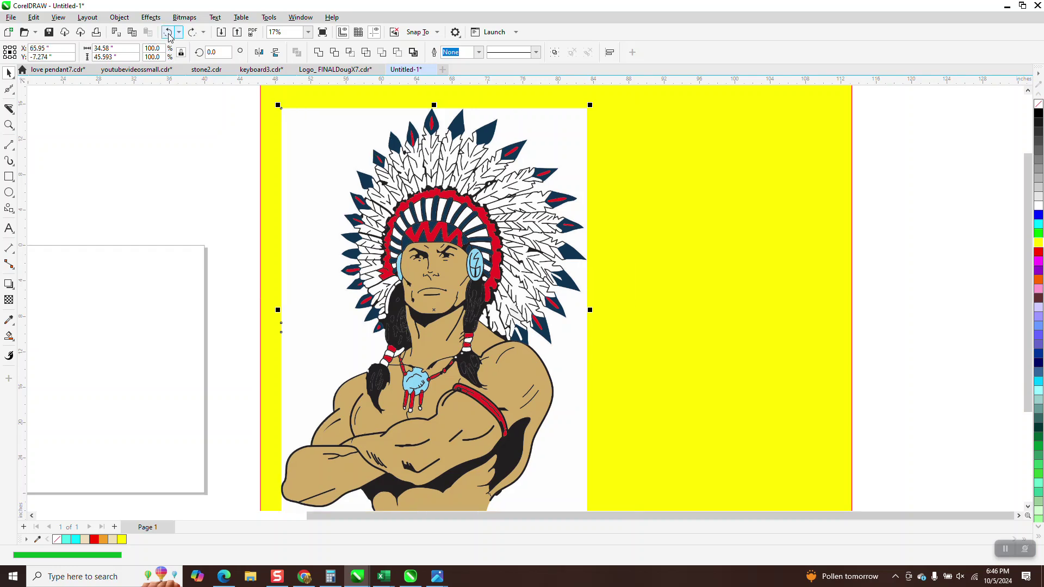
{"action": "left_click", "coordinate": [168, 34]}
{"action": "left_click", "coordinate": [168, 34]}
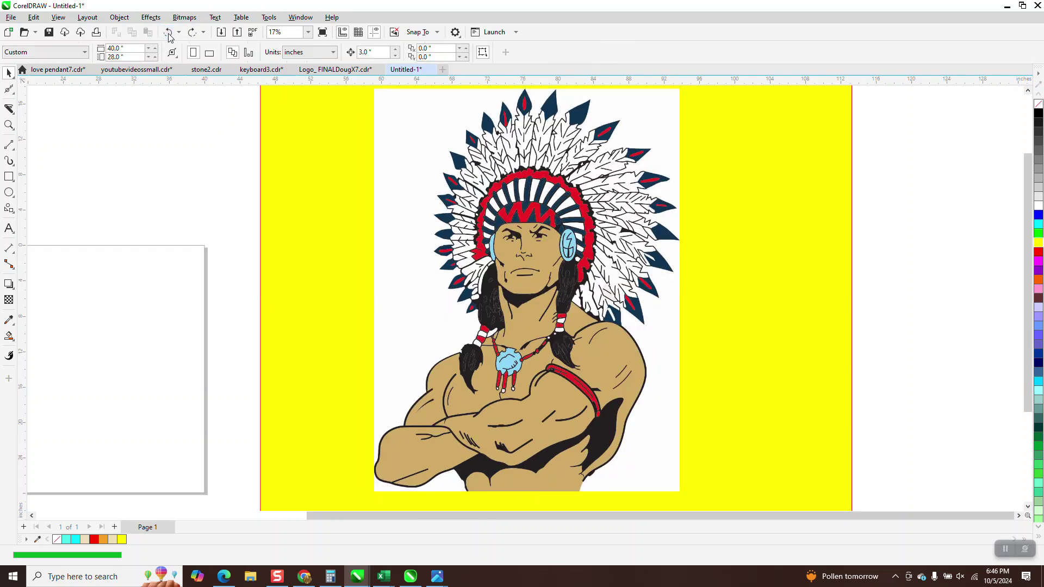
{"action": "left_click", "coordinate": [168, 34]}
{"action": "left_click", "coordinate": [168, 34]}
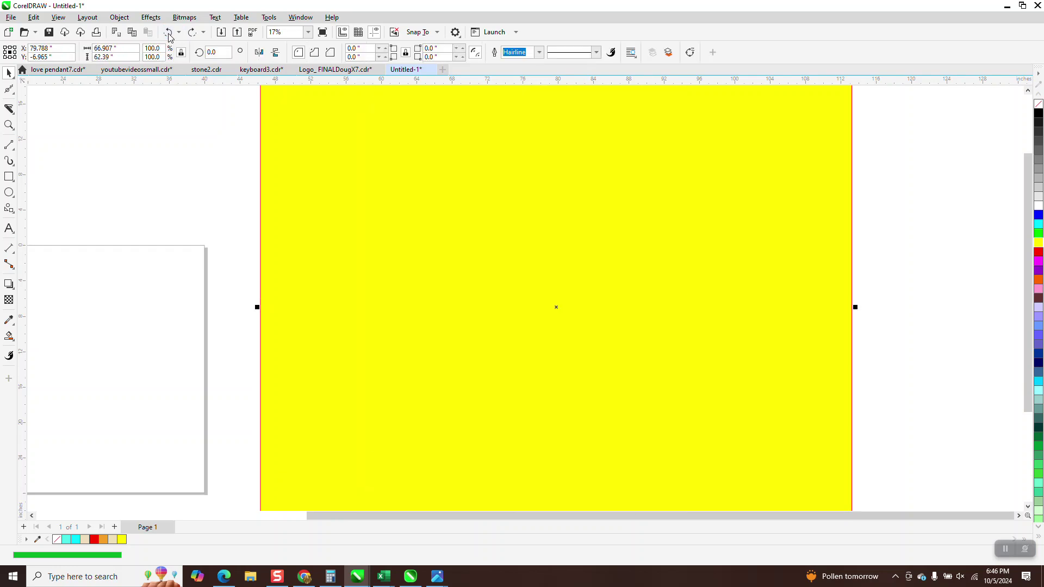
{"action": "left_click", "coordinate": [193, 34]}
{"action": "left_click", "coordinate": [193, 34]}
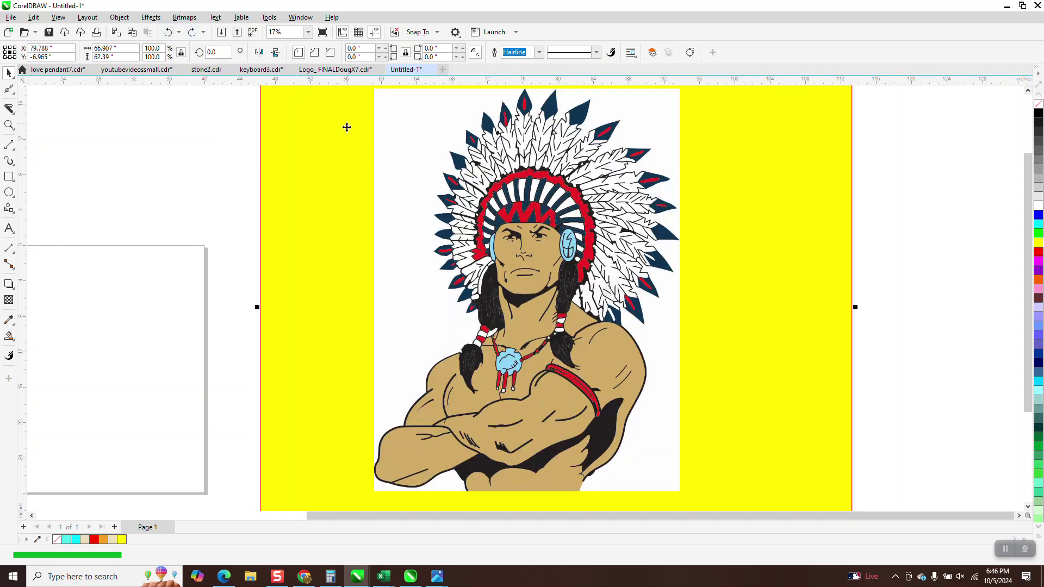
{"action": "left_click", "coordinate": [8, 125]}
Step: Zoom briefly on the headdress and face, then zoom out to show the entire yellow page
{"action": "left_click_drag", "start_coordinate": [524, 183], "coordinate": [540, 240]}
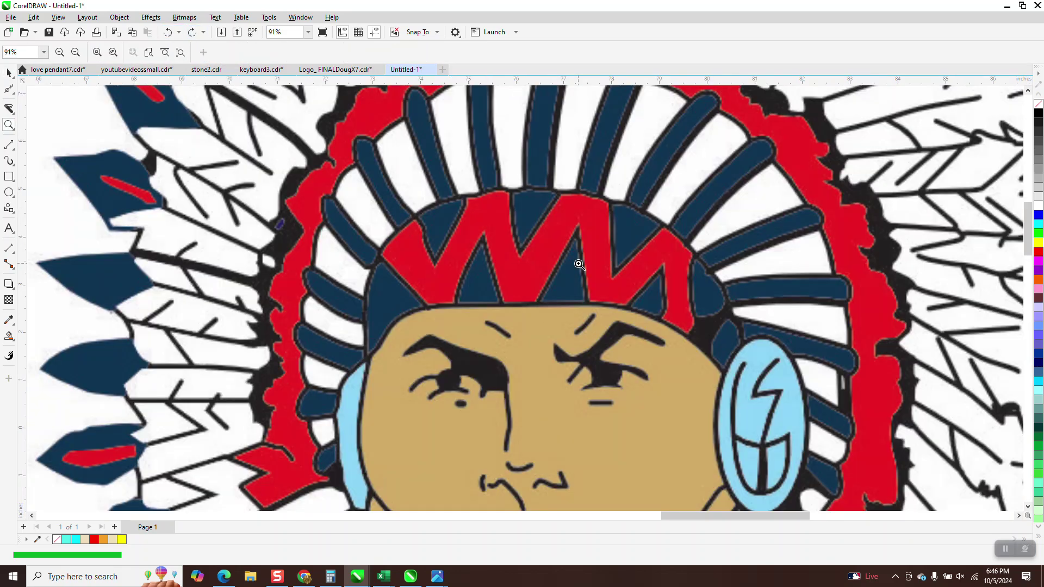
{"action": "scroll", "coordinate": [511, 256], "scroll_direction": "down", "scroll_amount": 2}
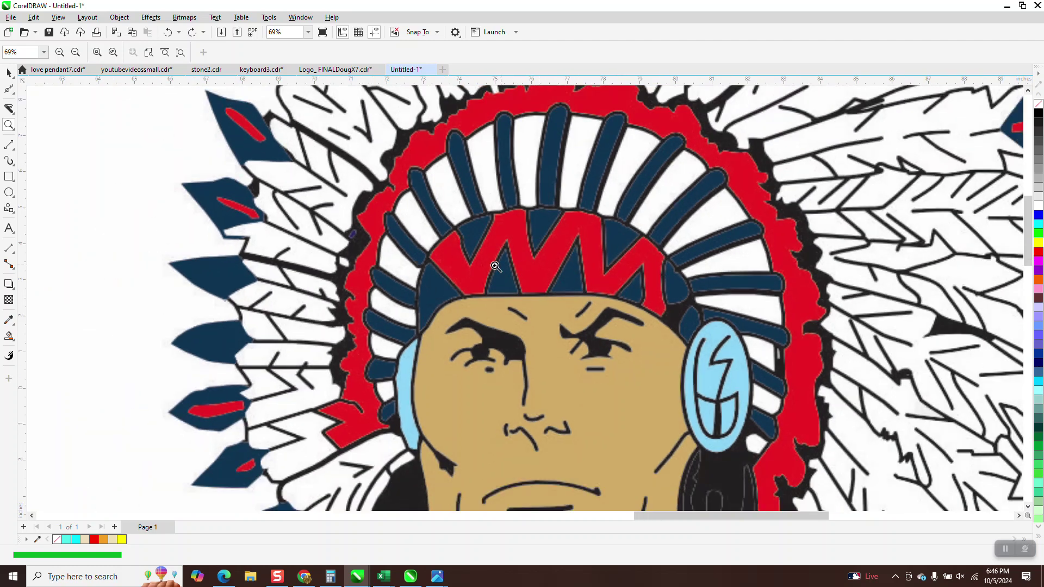
{"action": "scroll", "coordinate": [483, 253], "scroll_direction": "down", "scroll_amount": 4}
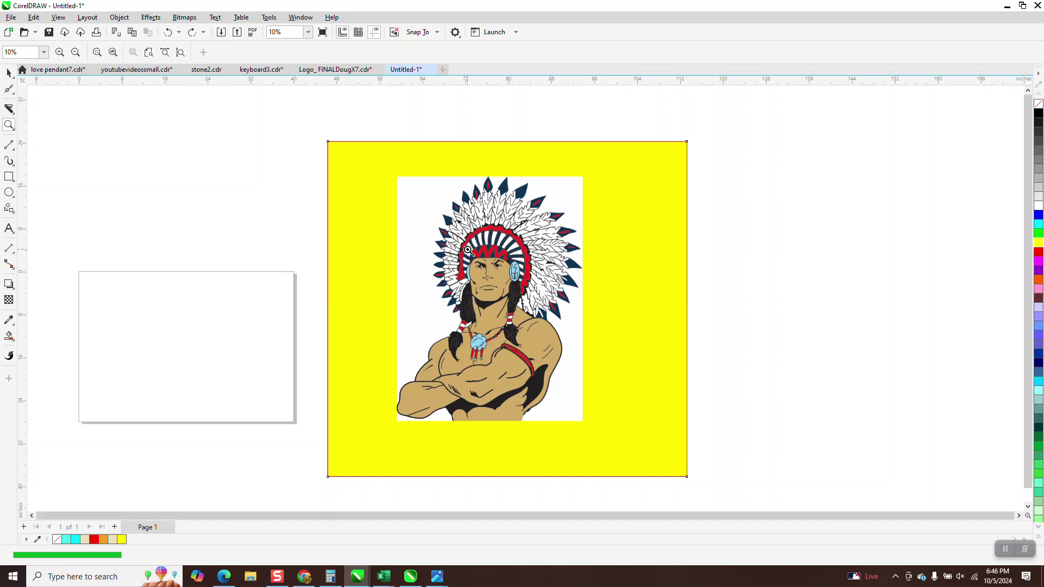
{"action": "left_click", "coordinate": [8, 73]}
Step: Shrink the warrior bitmap to about 3 by 4 inches and zoom in around it
{"action": "left_click", "coordinate": [579, 239]}
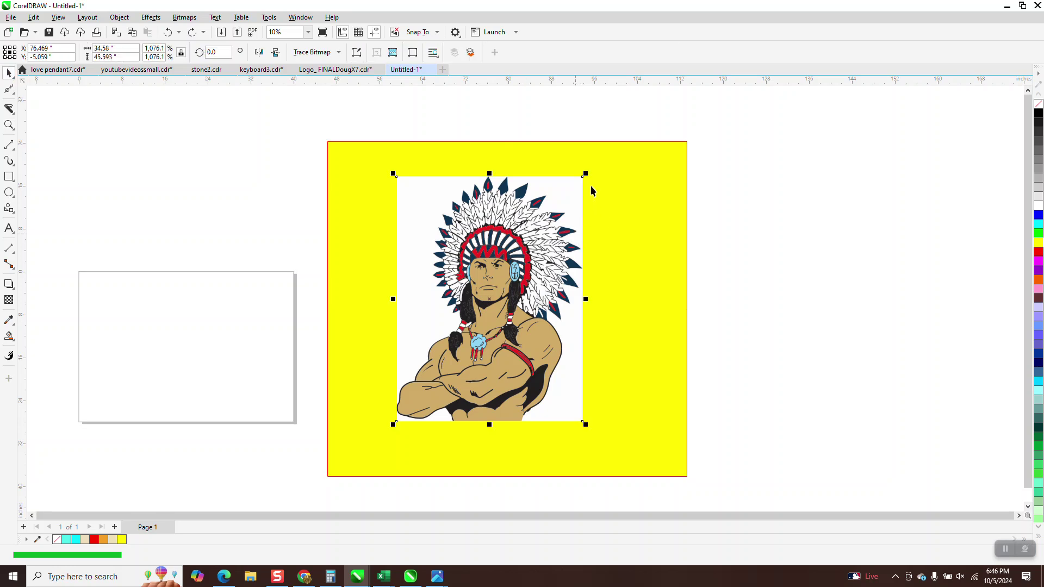
{"action": "left_click_drag", "start_coordinate": [586, 173], "coordinate": [368, 199]}
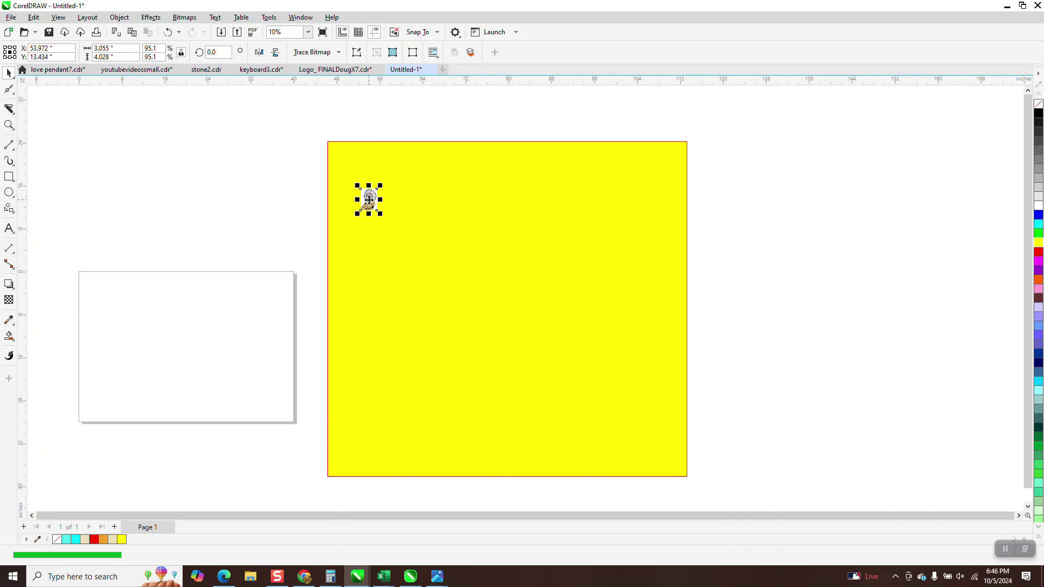
{"action": "left_click", "coordinate": [9, 125]}
{"action": "left_click_drag", "start_coordinate": [541, 292], "coordinate": [542, 292]}
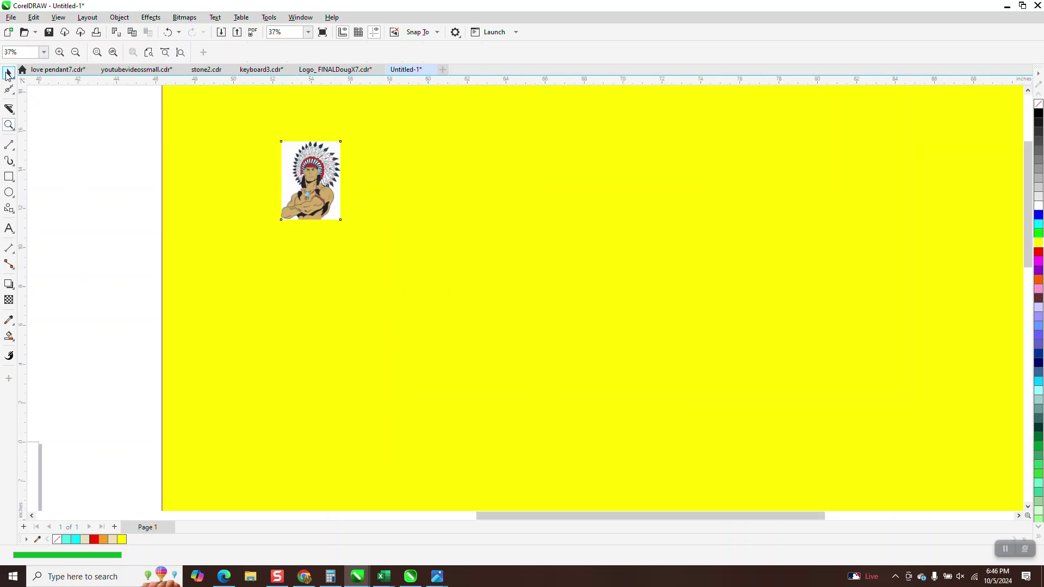
{"action": "key", "text": "space"}
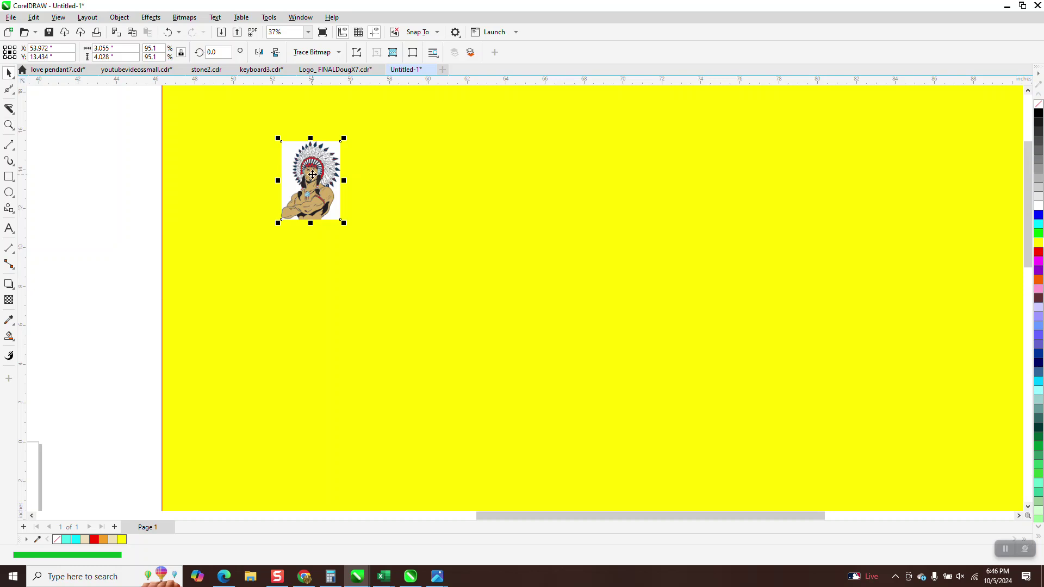
Step: Set the nudge distance to 4" and duplicate the bitmap 4 inches to the right
{"action": "left_click", "coordinate": [116, 102]}
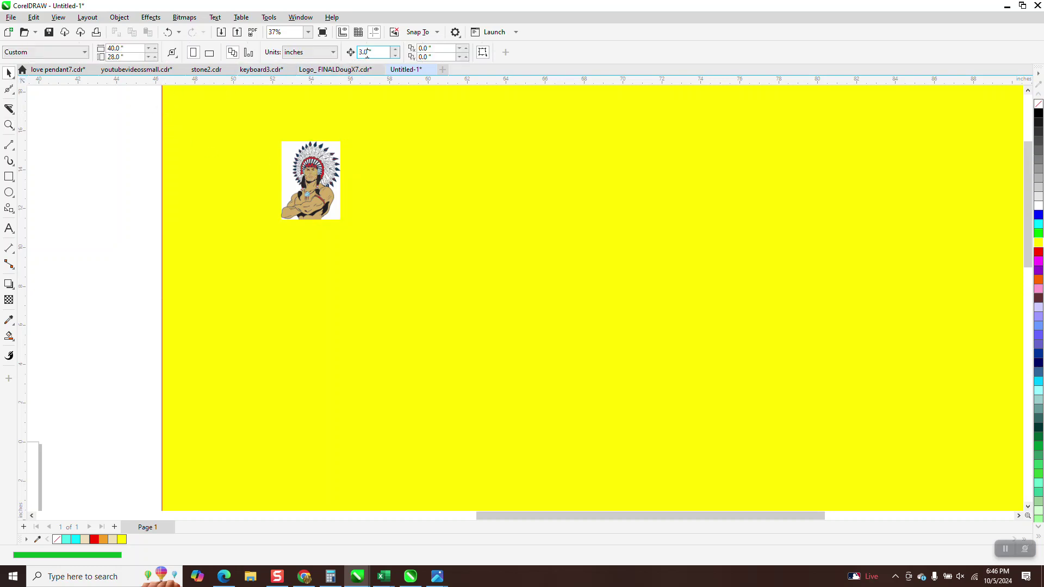
{"action": "double_click", "coordinate": [368, 52]}
{"action": "type", "text": "4"}
{"action": "key", "text": "Return"}
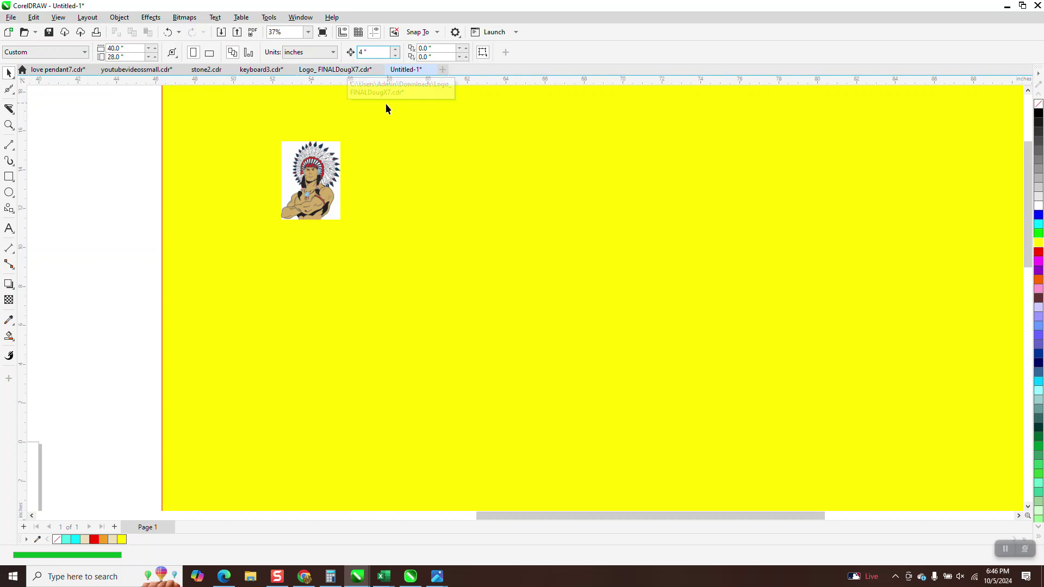
{"action": "left_click", "coordinate": [325, 161]}
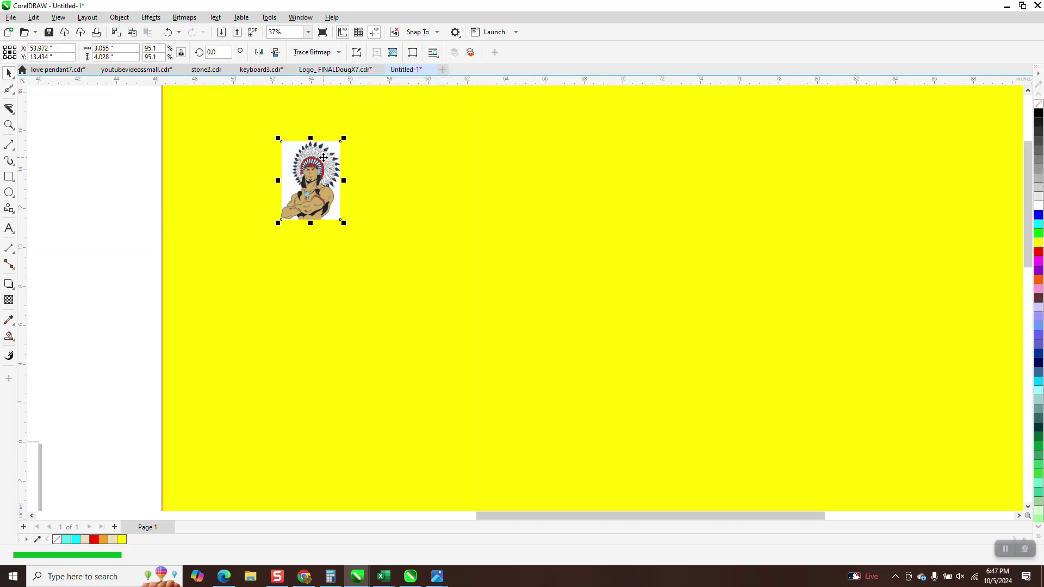
{"action": "key", "text": "ctrl+d"}
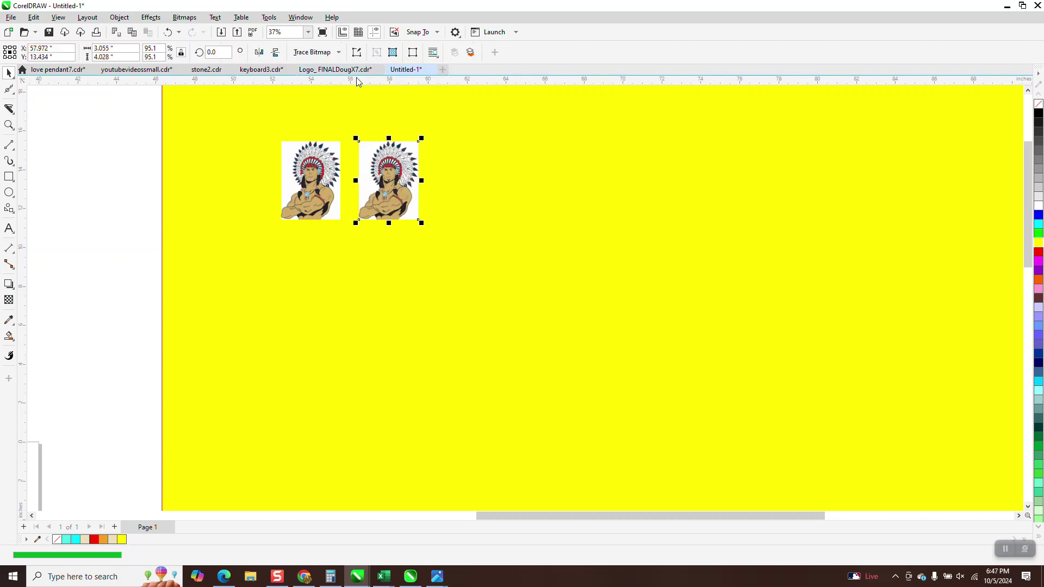
Step: Trace the copied bitmap with PowerTRACE Outline Trace > Clipart, removing its white background
{"action": "left_click", "coordinate": [339, 53]}
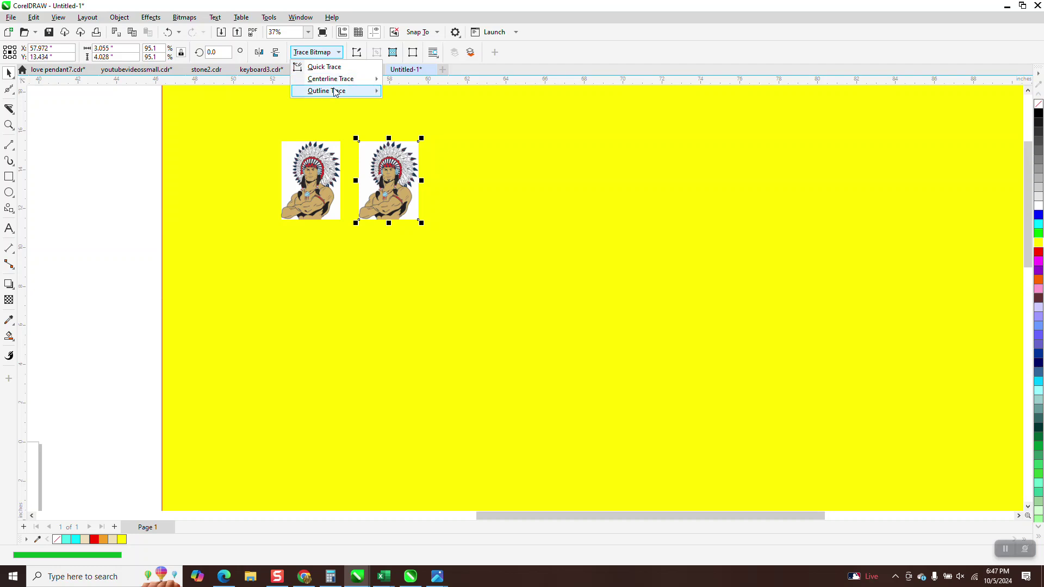
{"action": "mouse_move", "coordinate": [336, 92]}
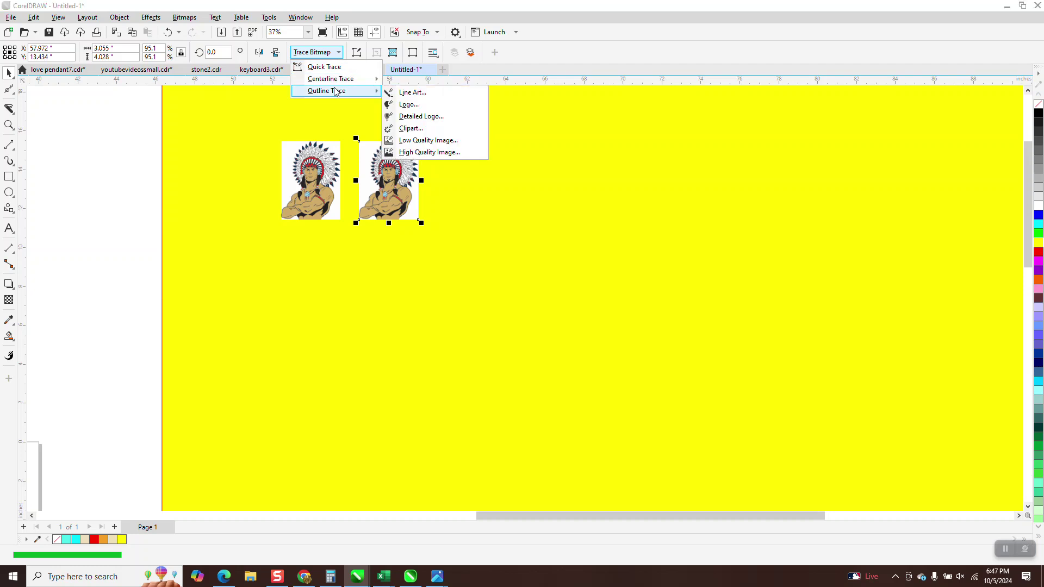
{"action": "left_click", "coordinate": [436, 130]}
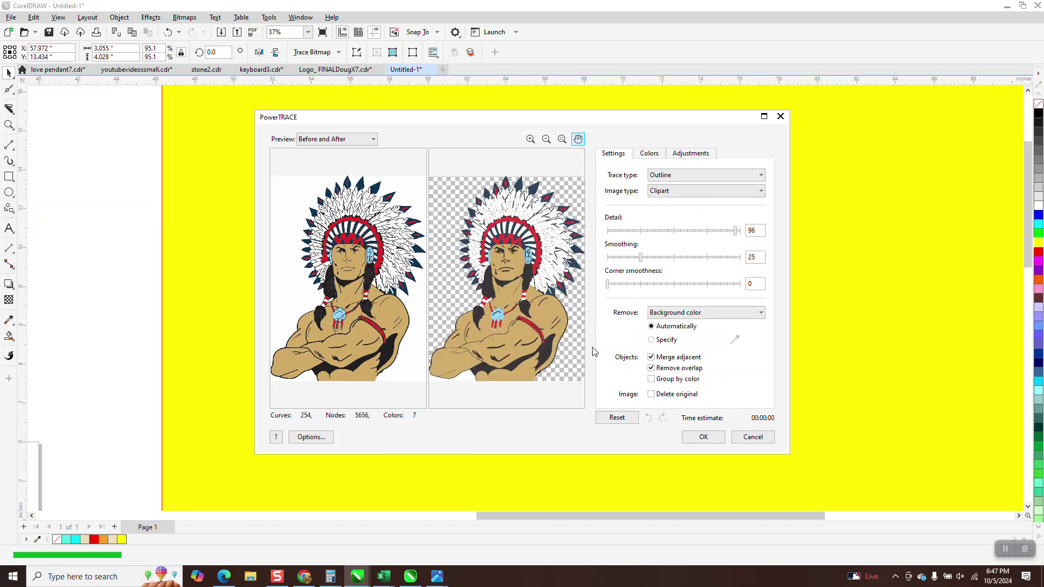
{"action": "left_click", "coordinate": [700, 438]}
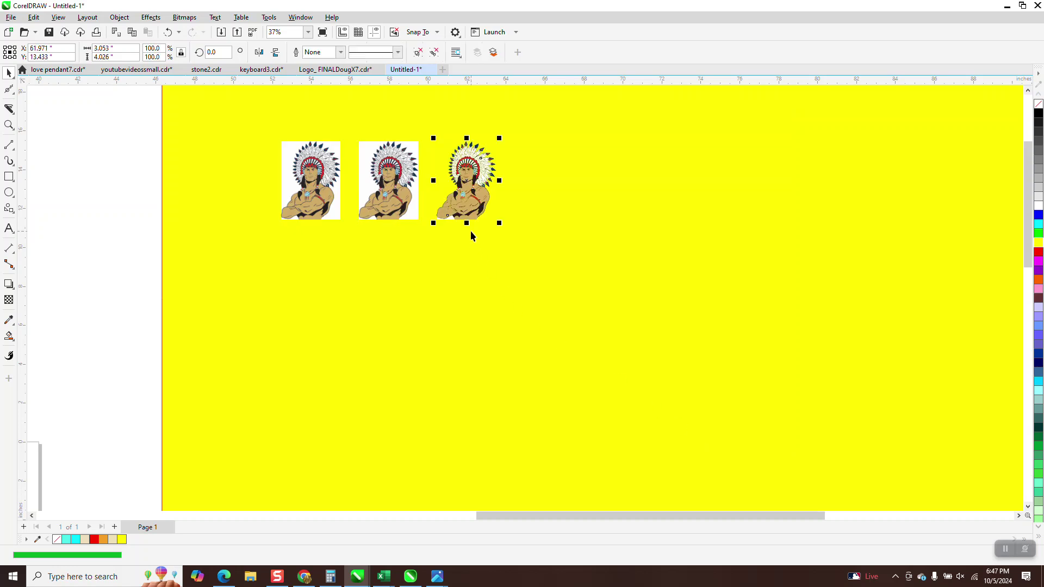
Step: Zoom in on the traced warrior's head, then its chest and pendant, to inspect the trace
{"action": "left_click", "coordinate": [9, 125]}
{"action": "left_click_drag", "start_coordinate": [420, 159], "coordinate": [506, 199]}
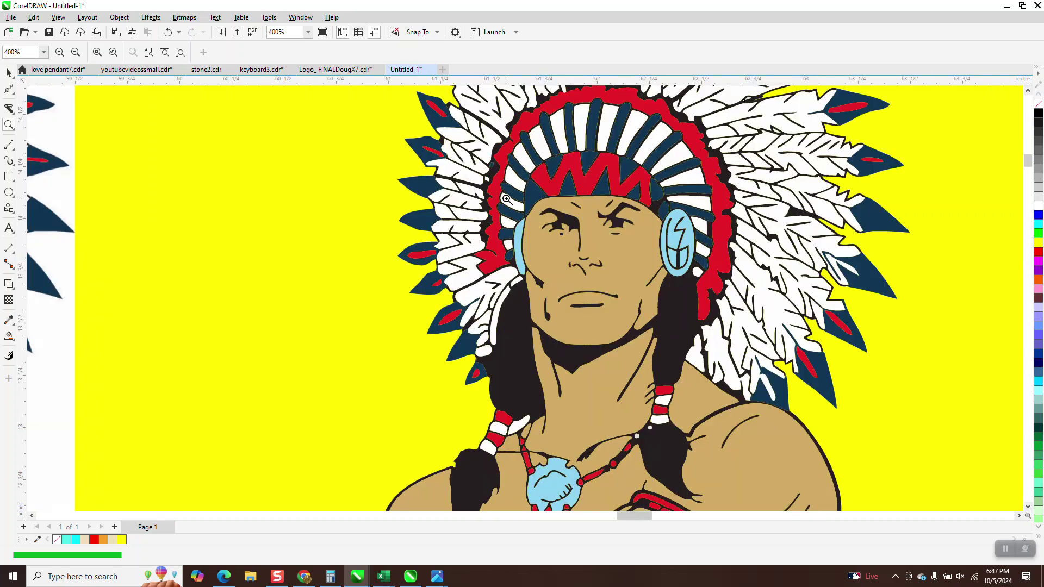
{"action": "scroll", "coordinate": [435, 225], "scroll_direction": "down", "scroll_amount": 1}
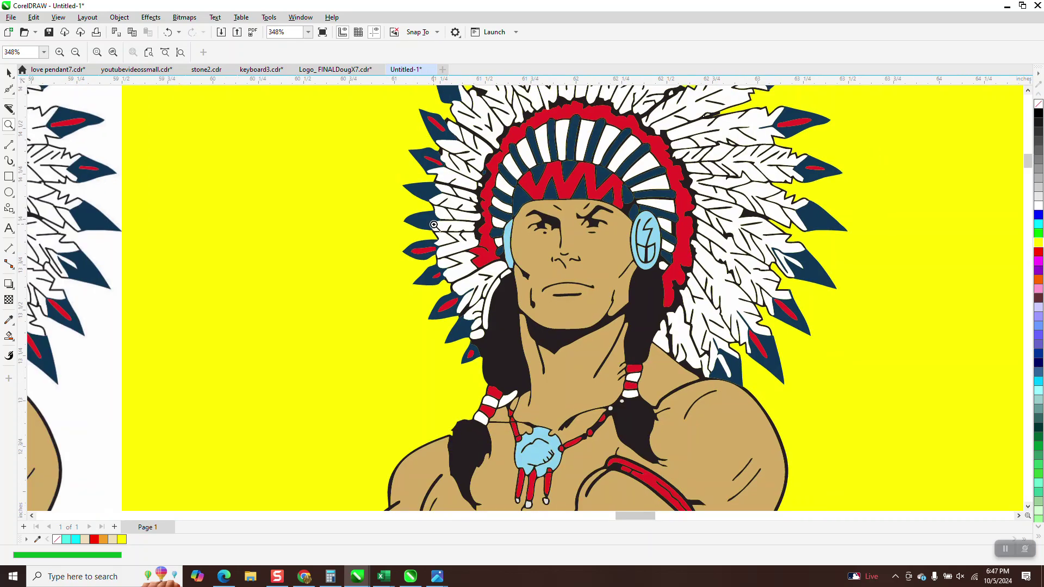
{"action": "scroll", "coordinate": [438, 223], "scroll_direction": "down", "scroll_amount": 1}
{"action": "left_click_drag", "start_coordinate": [428, 306], "coordinate": [603, 471]}
{"action": "scroll", "coordinate": [563, 419], "scroll_direction": "down", "scroll_amount": 8}
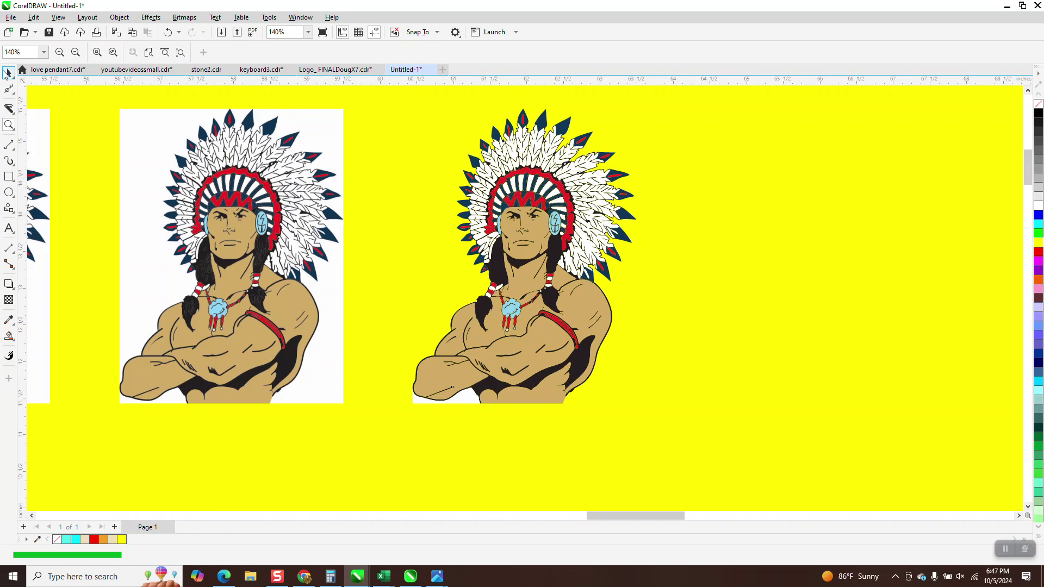
Step: Ungroup the traced warrior into separate vector pieces via Object > Group > Ungroup
{"action": "left_click", "coordinate": [7, 73]}
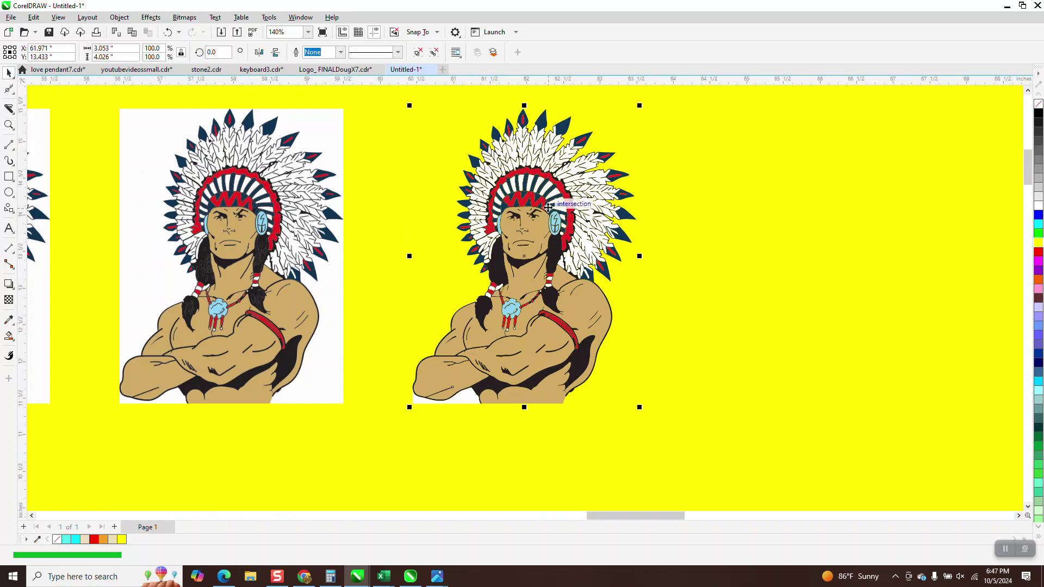
{"action": "left_click", "coordinate": [123, 23]}
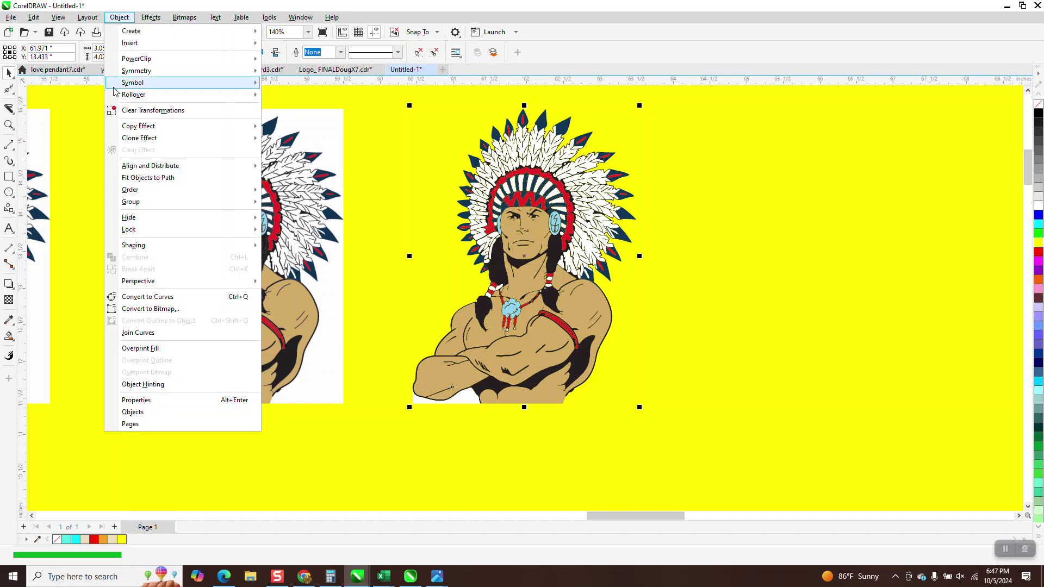
{"action": "mouse_move", "coordinate": [127, 205]}
{"action": "left_click", "coordinate": [273, 217]}
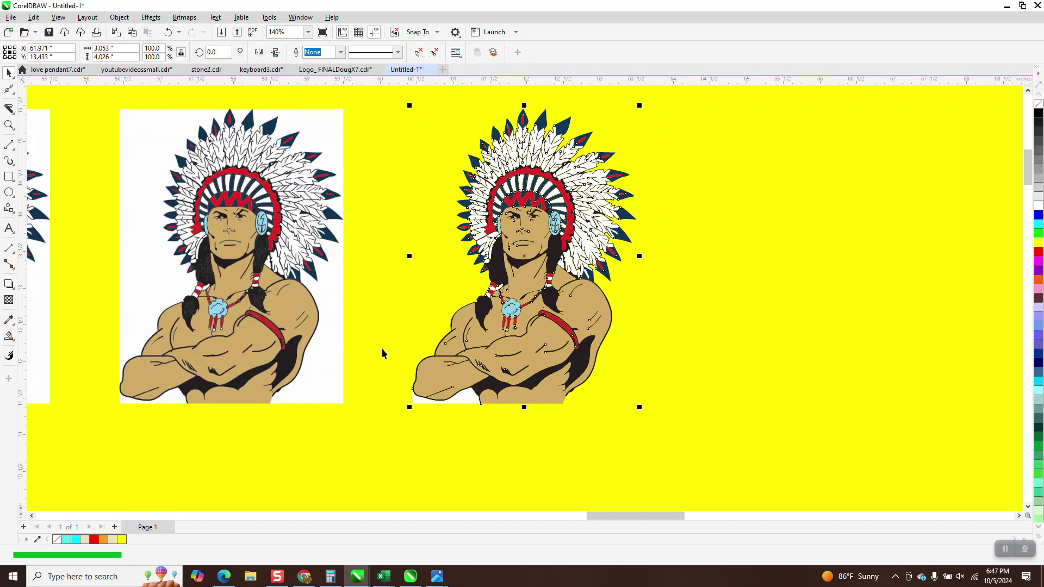
{"action": "left_click", "coordinate": [460, 403]}
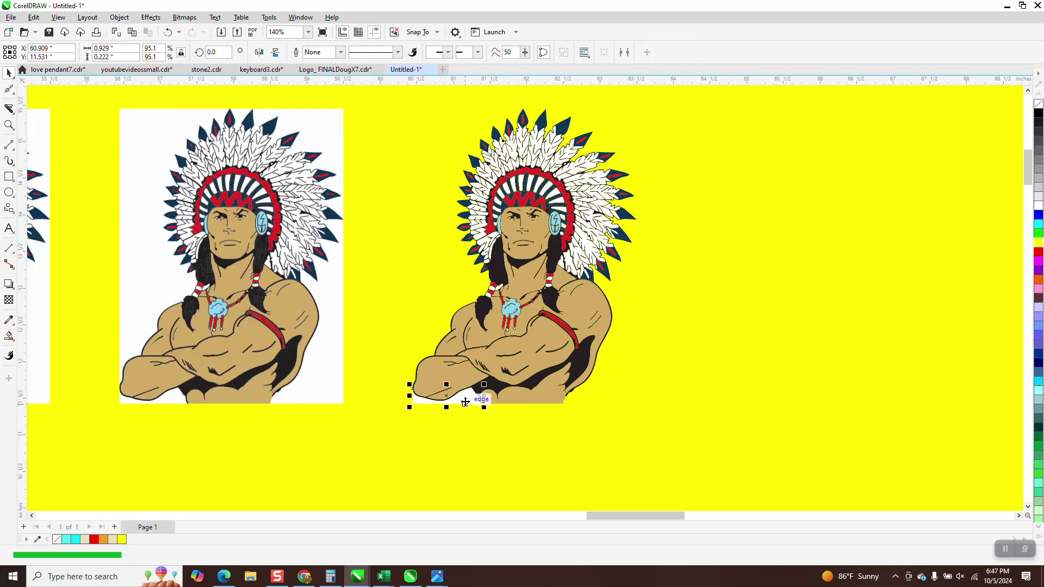
{"action": "key", "text": "Escape"}
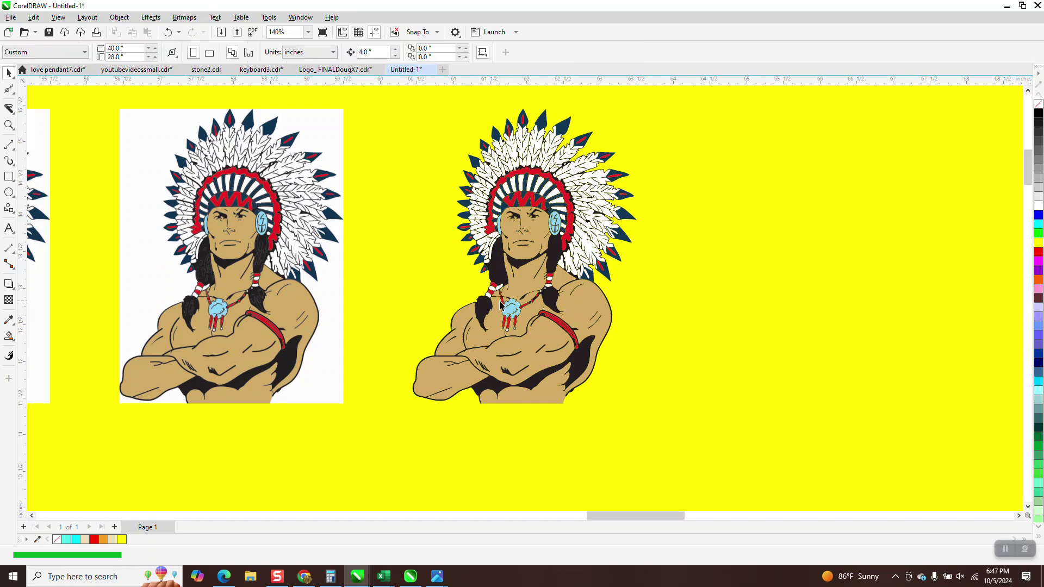
{"action": "left_click", "coordinate": [16, 155]}
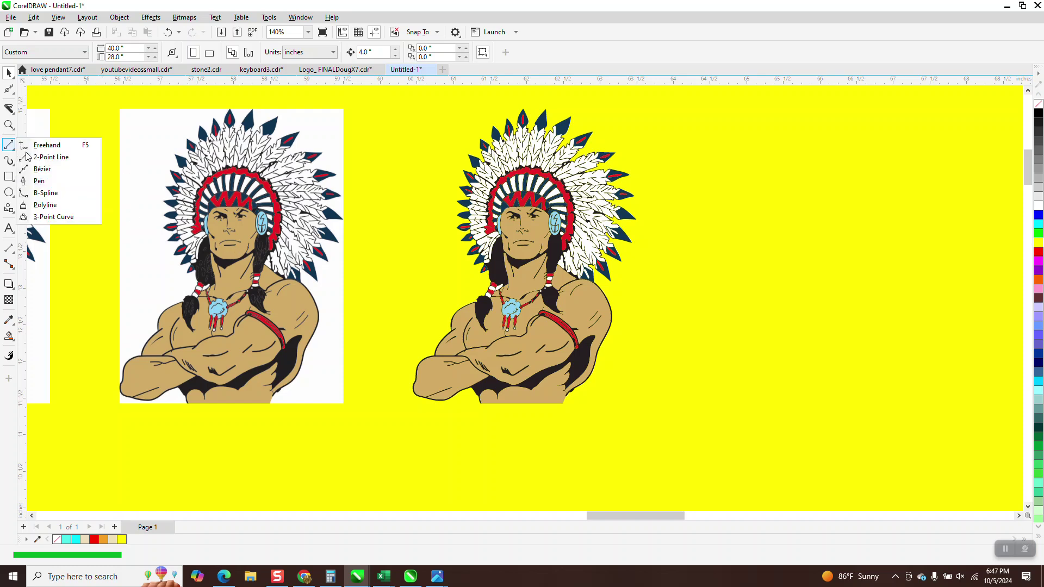
{"action": "left_click", "coordinate": [49, 154]}
{"action": "left_click", "coordinate": [9, 108]}
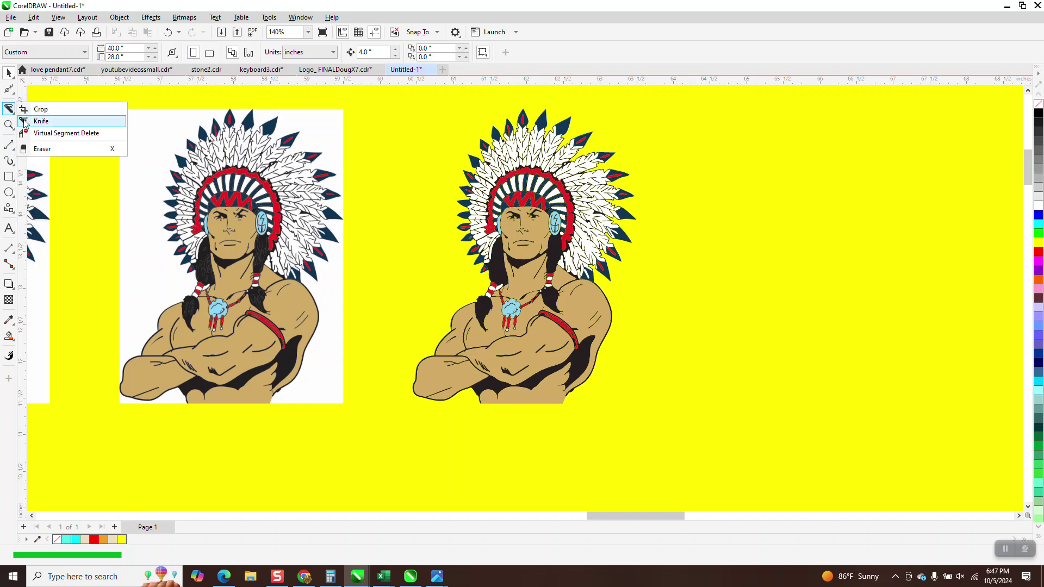
{"action": "left_click", "coordinate": [41, 124]}
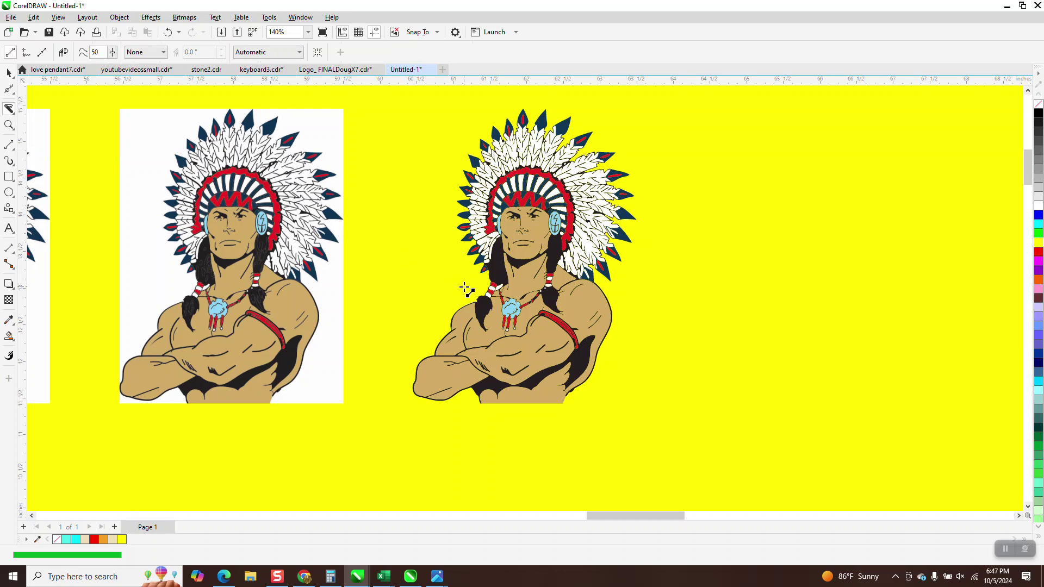
{"action": "left_click_drag", "start_coordinate": [428, 285], "coordinate": [651, 287]}
{"action": "left_click", "coordinate": [9, 72]}
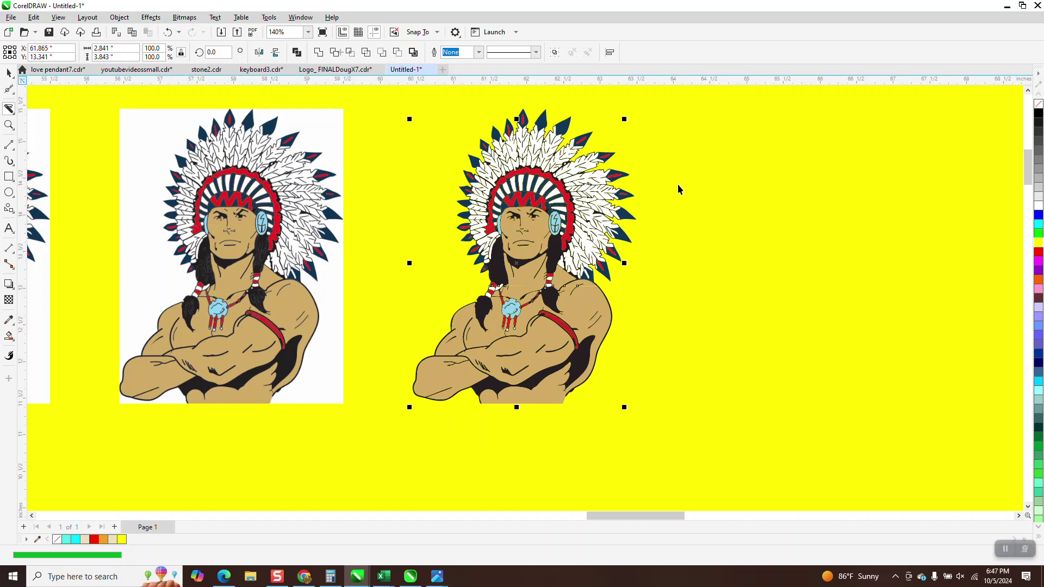
{"action": "key", "text": "space"}
{"action": "left_click", "coordinate": [569, 210]}
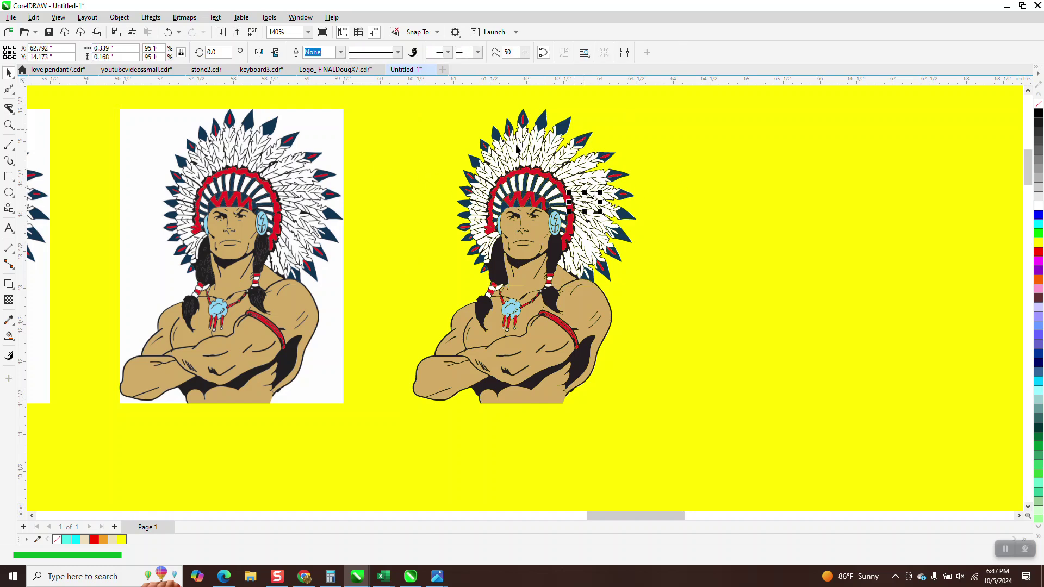
{"action": "left_click", "coordinate": [168, 34]}
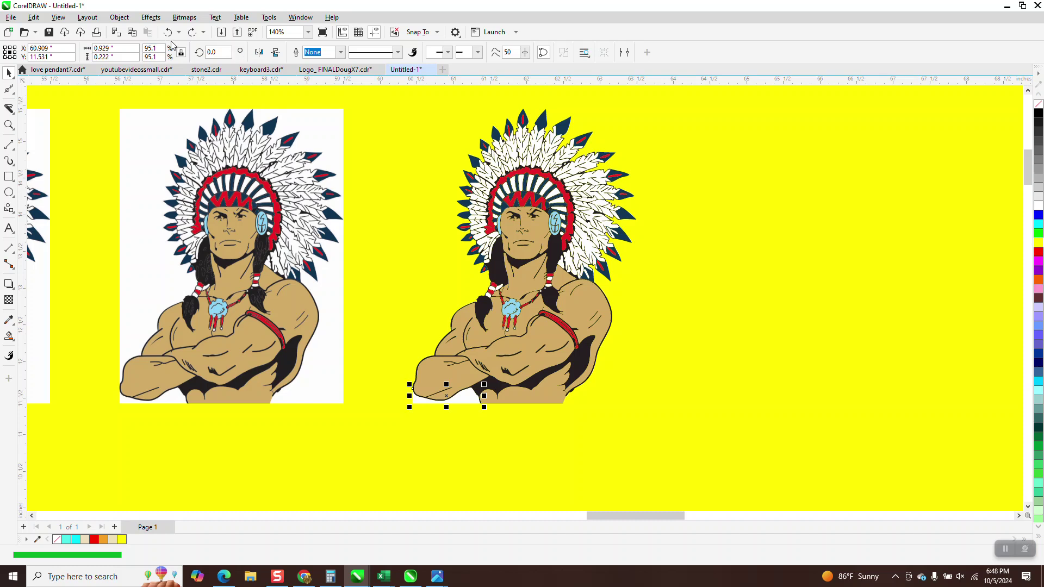
Step: Delete the yellow background rectangle from the page
{"action": "left_click", "coordinate": [439, 259]}
{"action": "scroll", "coordinate": [438, 259], "scroll_direction": "down", "scroll_amount": 5}
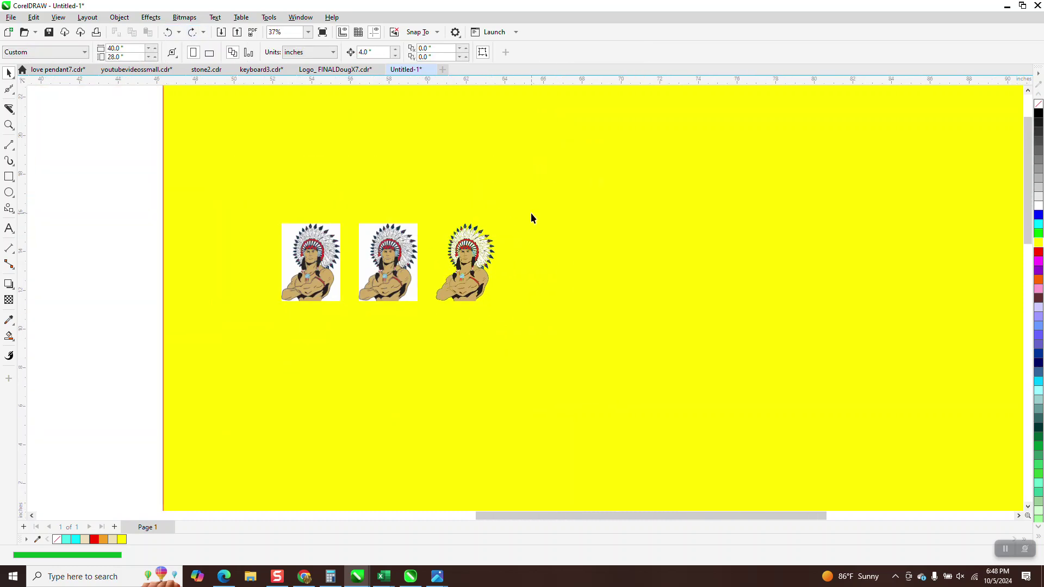
{"action": "left_click", "coordinate": [533, 210]}
{"action": "key", "text": "Delete"}
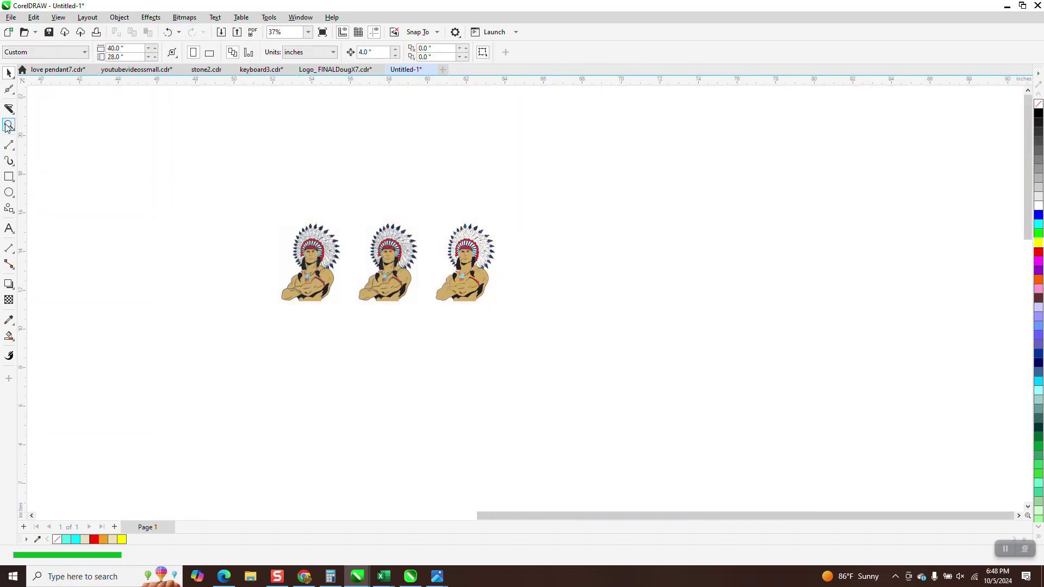
Step: Marquee-select every part of the right warrior and group them into one object
{"action": "left_click", "coordinate": [9, 126]}
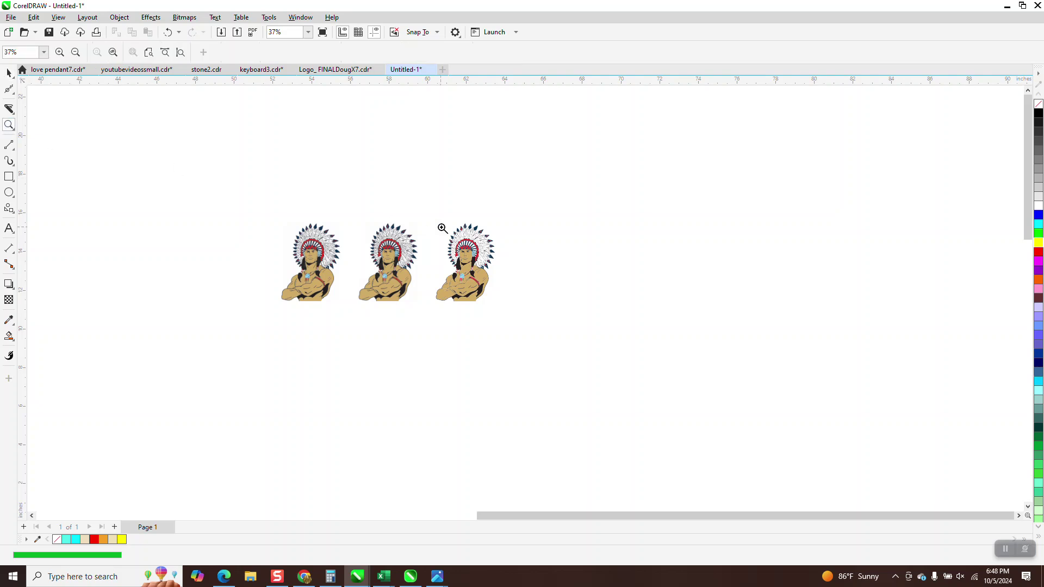
{"action": "left_click_drag", "start_coordinate": [436, 217], "coordinate": [525, 315]}
{"action": "left_click", "coordinate": [8, 72]}
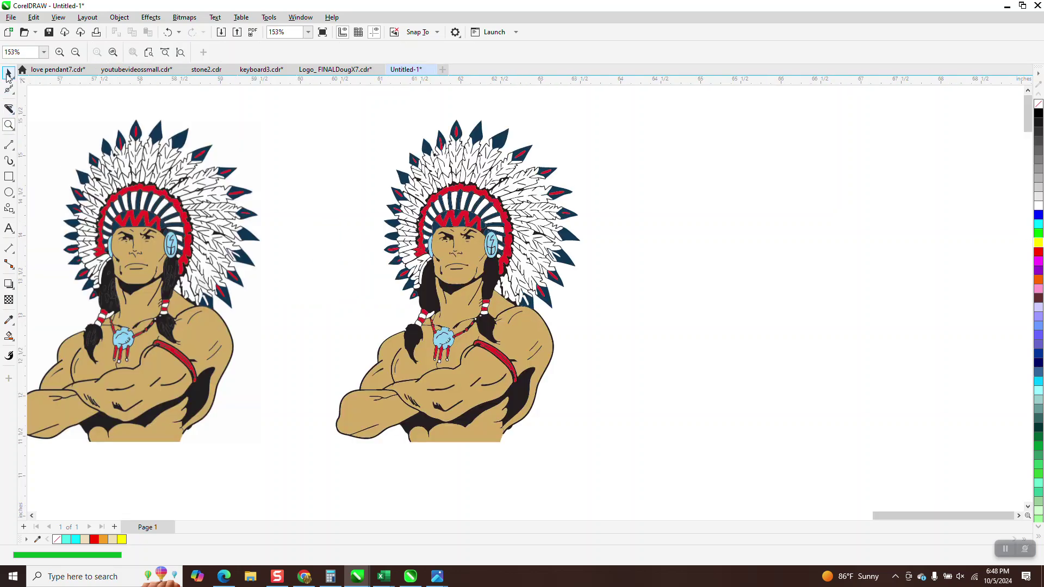
{"action": "left_click_drag", "start_coordinate": [297, 96], "coordinate": [700, 463]}
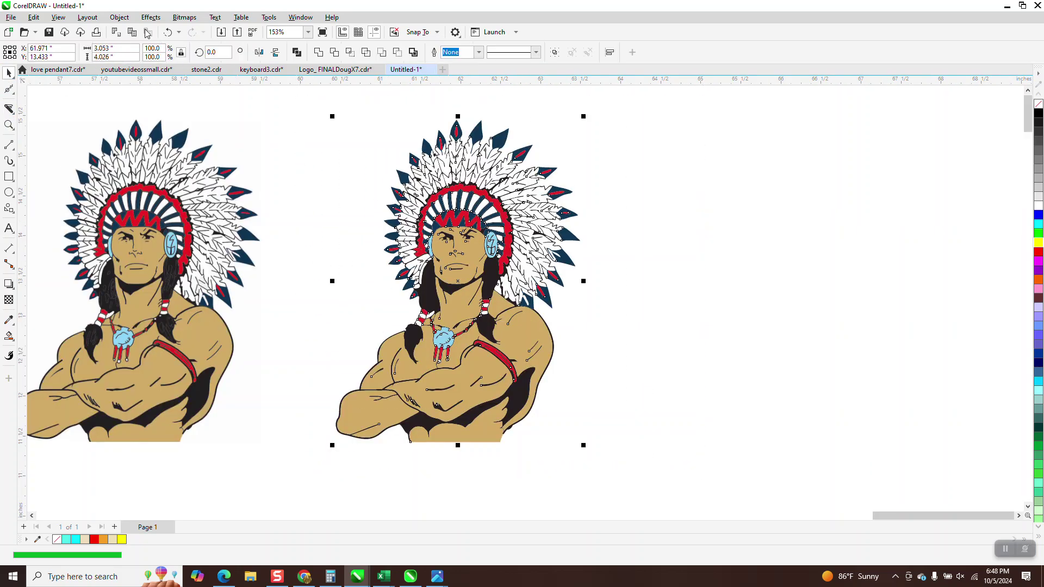
{"action": "left_click", "coordinate": [119, 17]}
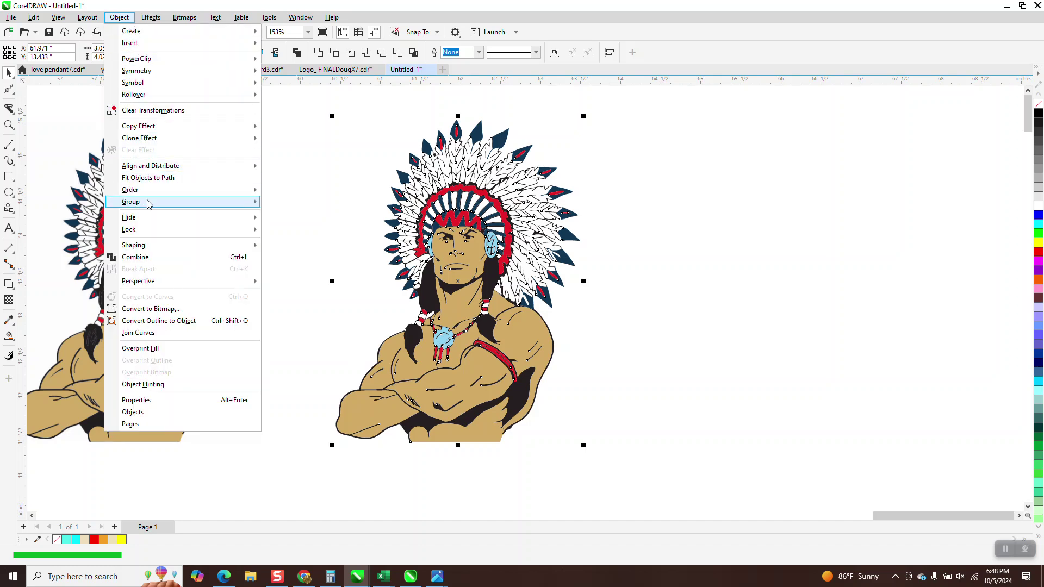
{"action": "mouse_move", "coordinate": [163, 201]}
{"action": "left_click", "coordinate": [287, 201]}
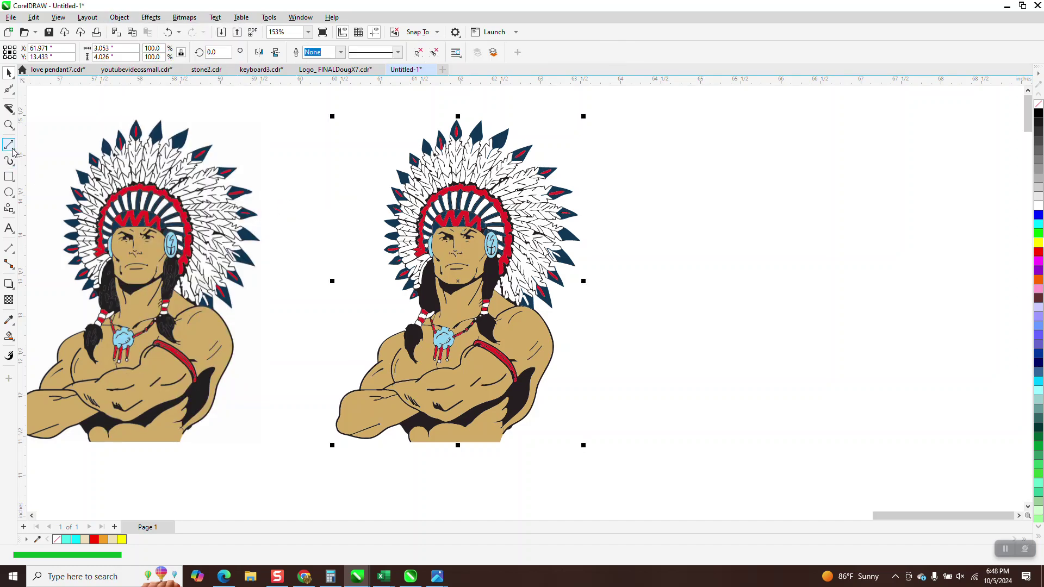
Step: Knife-cut the right warrior across the chest, then undo a trial move of the figure
{"action": "left_click", "coordinate": [9, 109]}
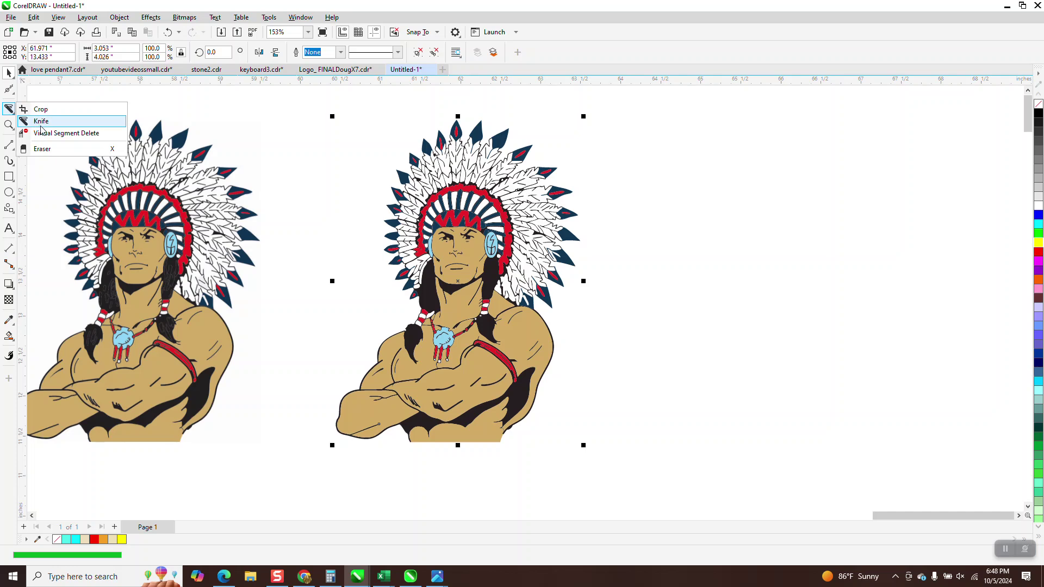
{"action": "left_click", "coordinate": [39, 120]}
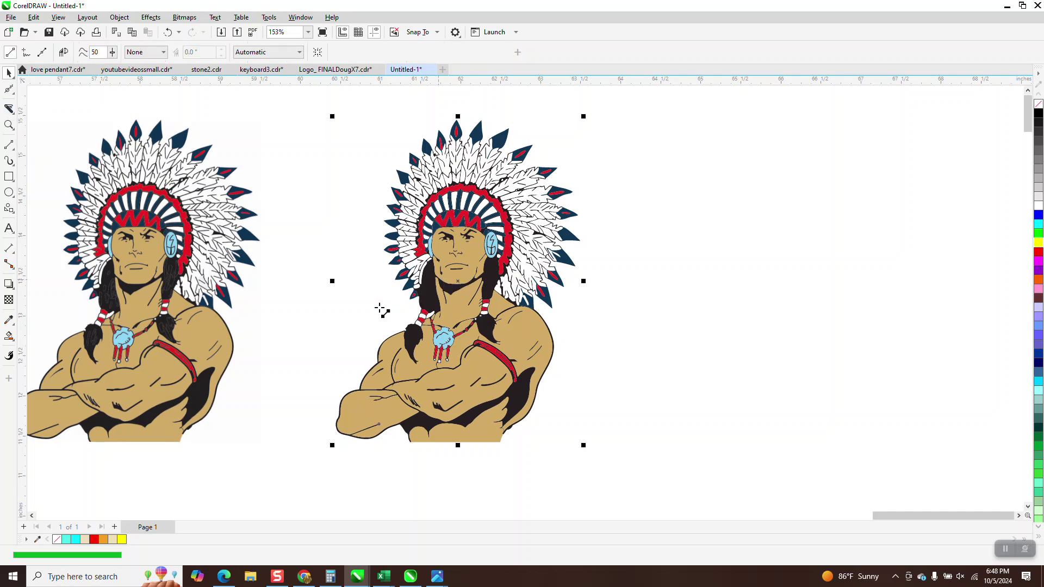
{"action": "left_click_drag", "start_coordinate": [328, 308], "coordinate": [586, 318]}
{"action": "key", "text": "space"}
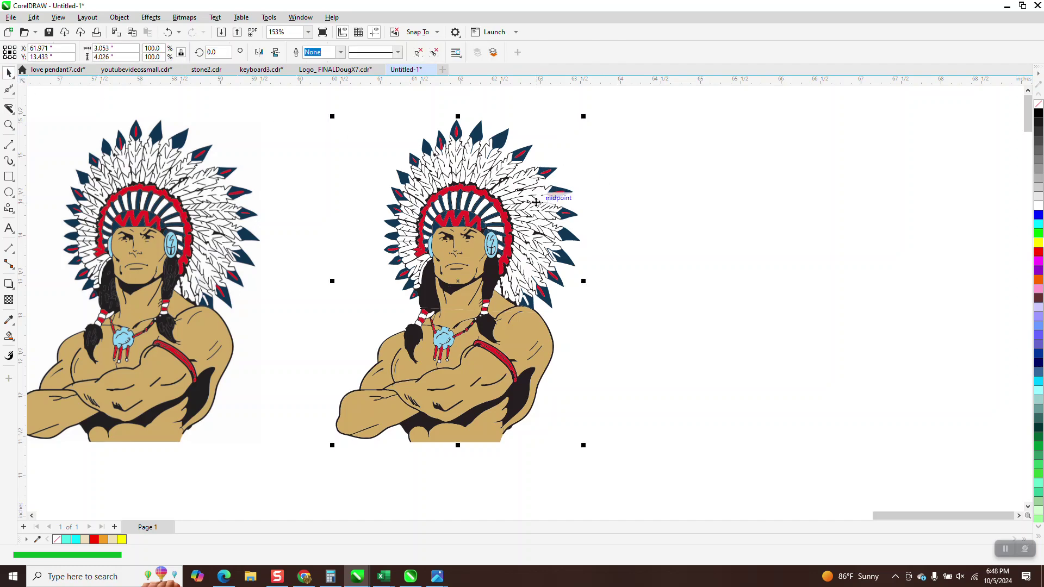
{"action": "left_click_drag", "start_coordinate": [542, 201], "coordinate": [492, 213]}
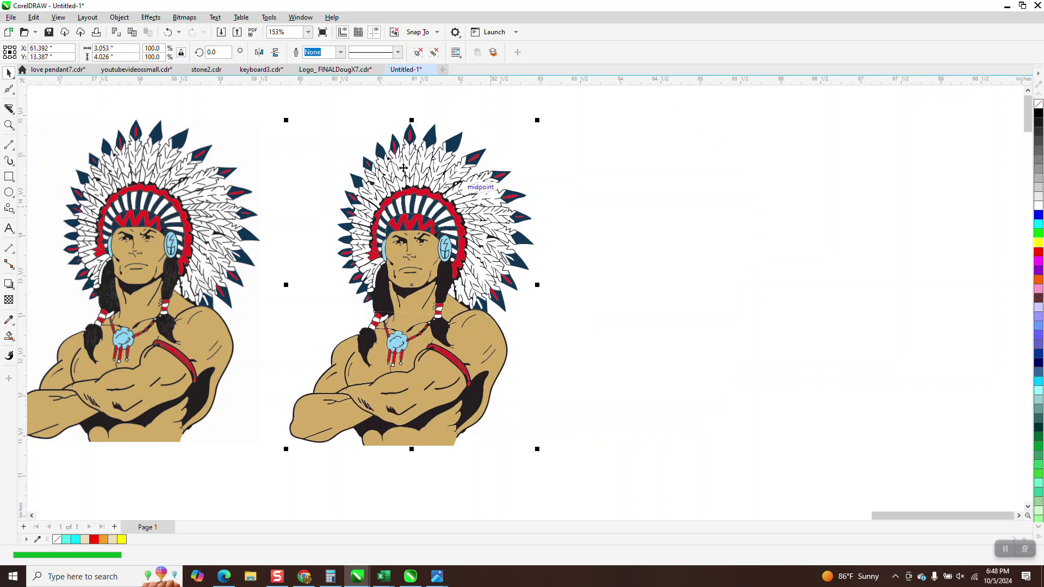
{"action": "left_click", "coordinate": [168, 32]}
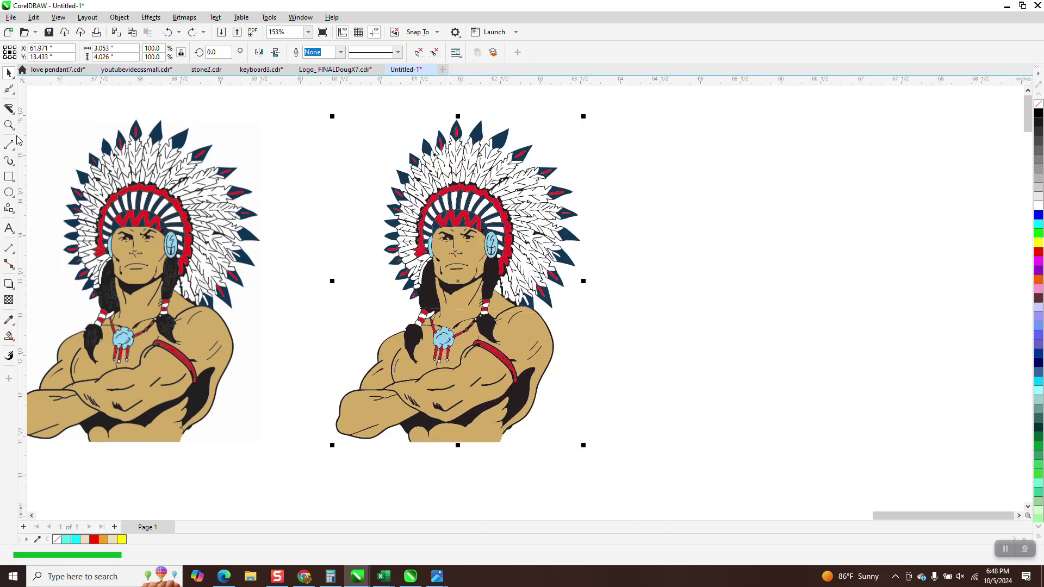
Step: Recut the warrior at chest level and nudge it slightly left, snapping to a node
{"action": "left_click", "coordinate": [9, 109]}
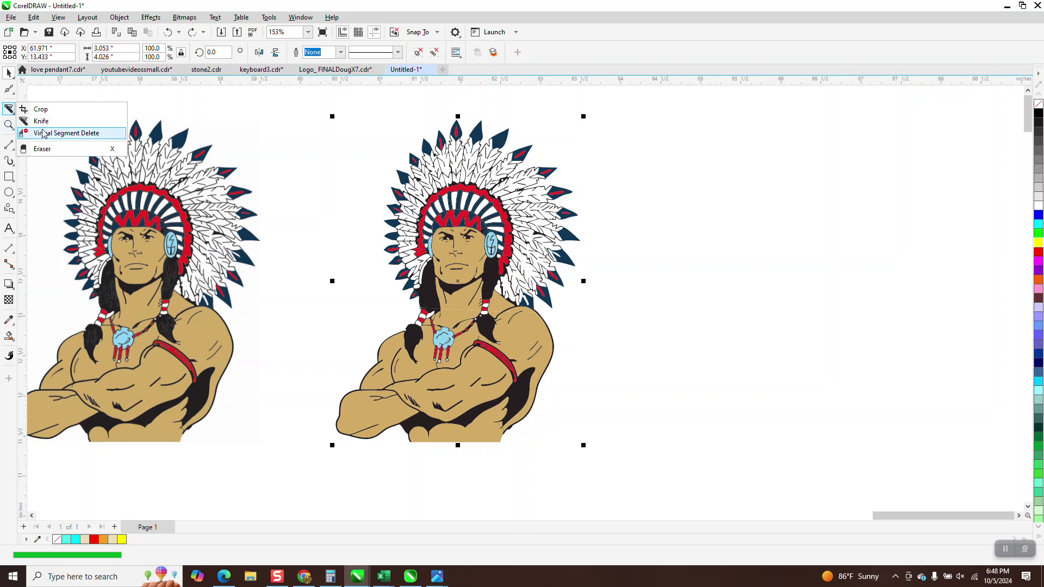
{"action": "left_click", "coordinate": [41, 120]}
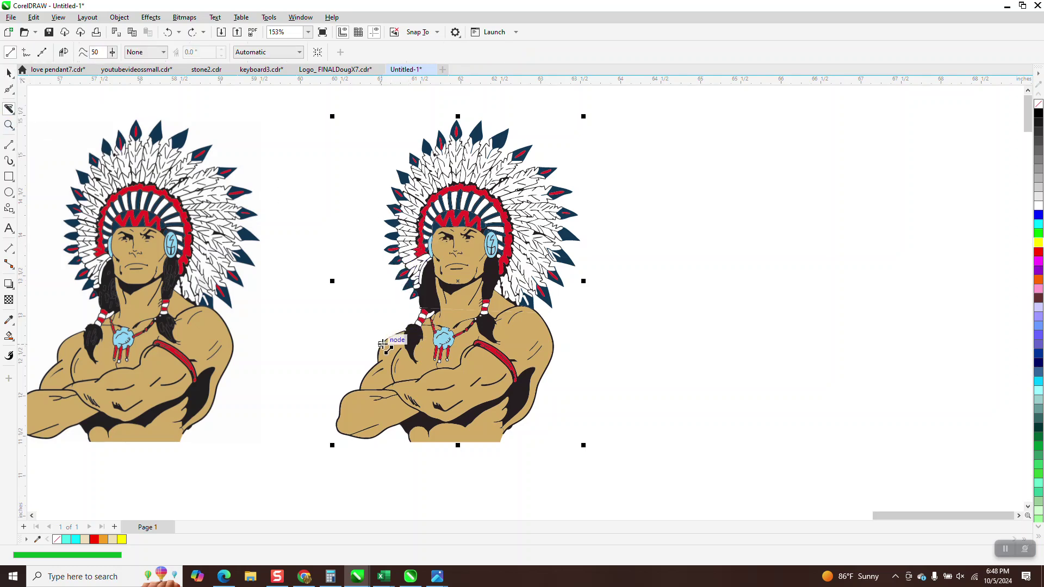
{"action": "left_click_drag", "start_coordinate": [382, 343], "coordinate": [563, 332]}
{"action": "left_click", "coordinate": [9, 72]}
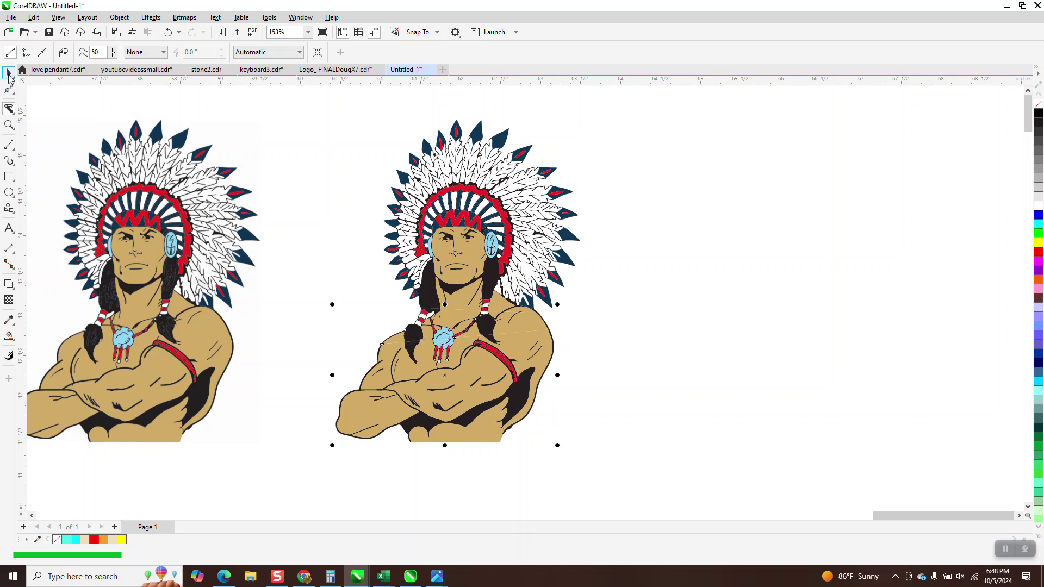
{"action": "left_click", "coordinate": [482, 223]}
{"action": "left_click_drag", "start_coordinate": [481, 223], "coordinate": [651, 217]}
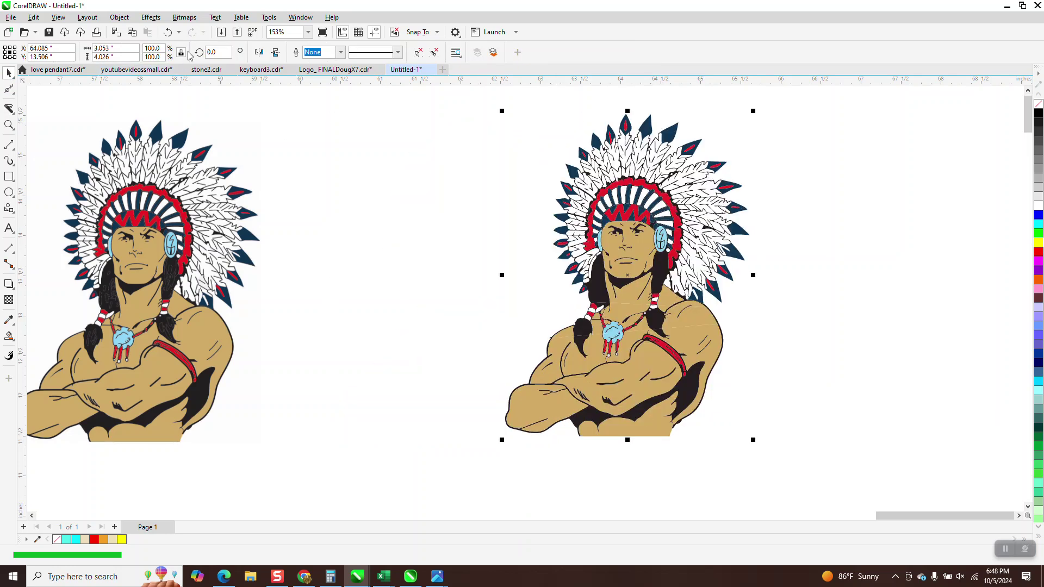
{"action": "left_click", "coordinate": [168, 32]}
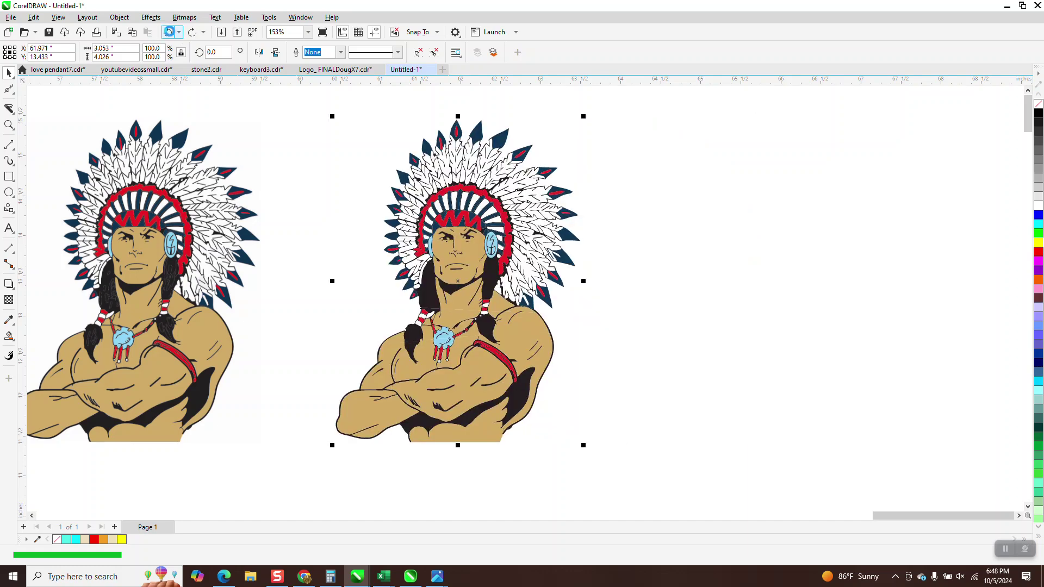
{"action": "mouse_move", "coordinate": [491, 240]}
{"action": "left_mouse_down"}
{"action": "mouse_move", "coordinate": [535, 238]}
{"action": "mouse_move", "coordinate": [468, 239]}
{"action": "mouse_move", "coordinate": [477, 240]}
{"action": "left_mouse_up"}
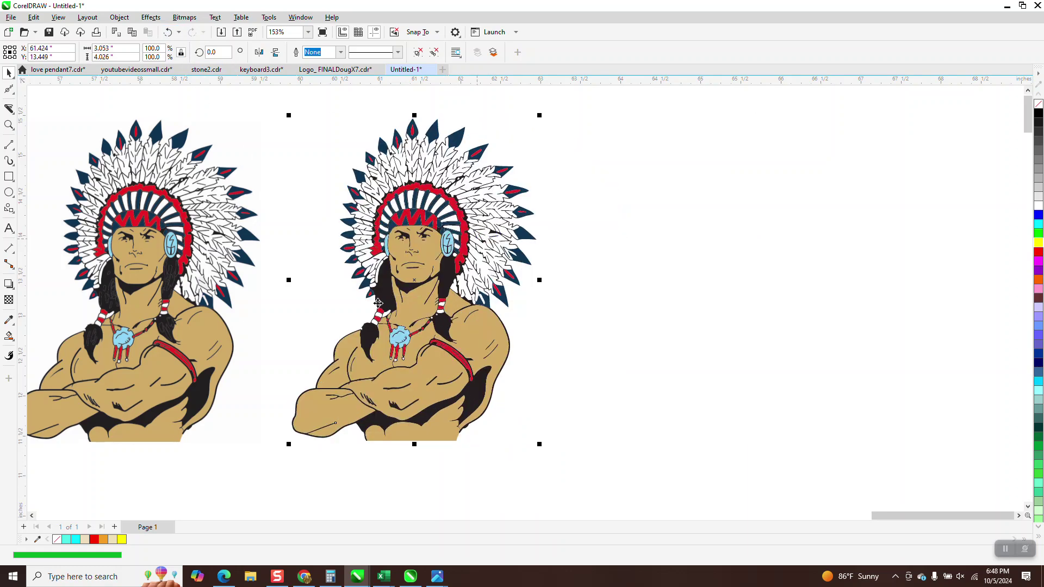
Step: Draw a rectangle over the warrior's lower body, copy it upward and stretch it over the headdress
{"action": "left_click", "coordinate": [14, 181]}
{"action": "left_click_drag", "start_coordinate": [284, 292], "coordinate": [541, 458]}
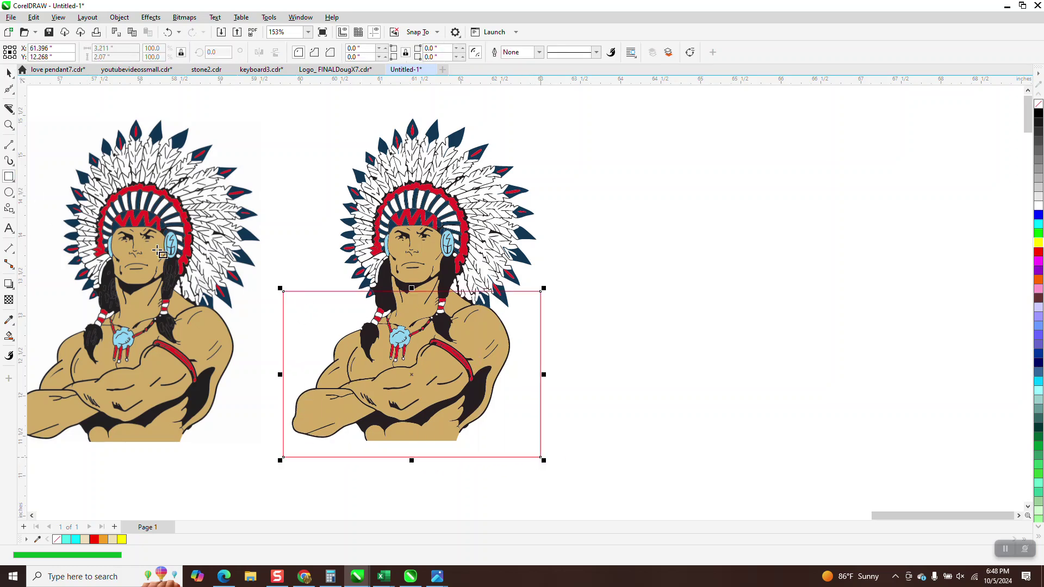
{"action": "key", "text": "space"}
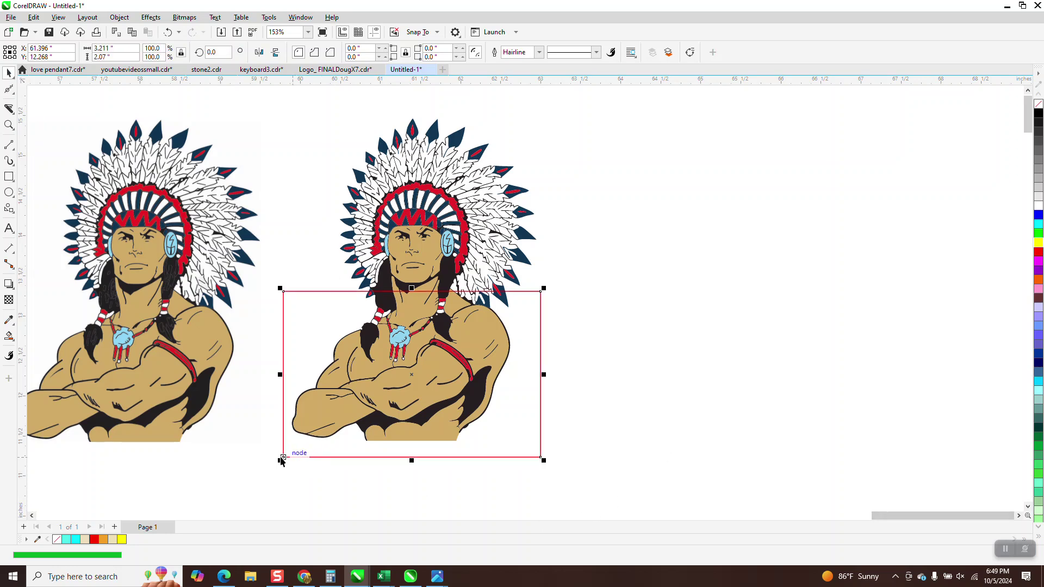
{"action": "left_click_drag", "start_coordinate": [284, 458], "coordinate": [284, 296]}
{"action": "left_click_drag", "start_coordinate": [412, 121], "coordinate": [418, 110]}
{"action": "scroll", "coordinate": [559, 266], "scroll_direction": "down", "scroll_amount": 2}
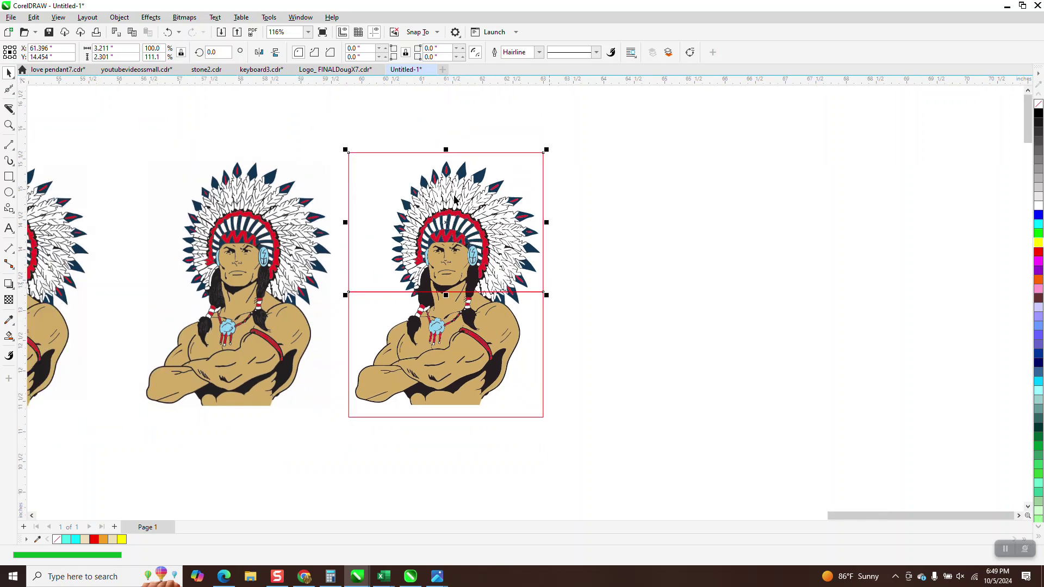
Step: Intersect a warrior copy with the top rectangle to make a headdress piece, moved 4 inches right
{"action": "left_click", "coordinate": [534, 174]}
{"action": "key", "text": "Right"}
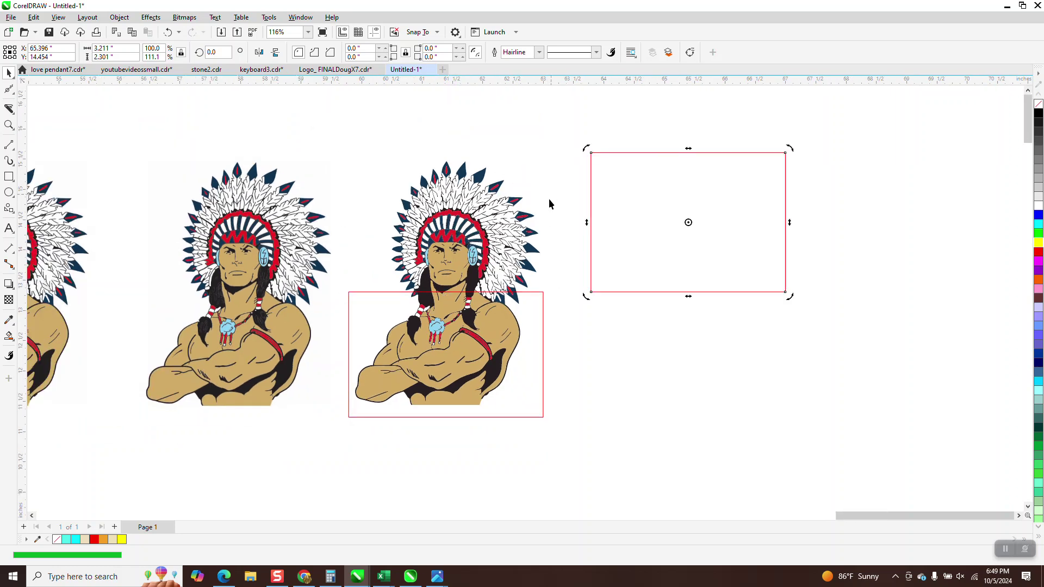
{"action": "left_click", "coordinate": [501, 238]}
{"action": "key", "text": "KP_Add"}
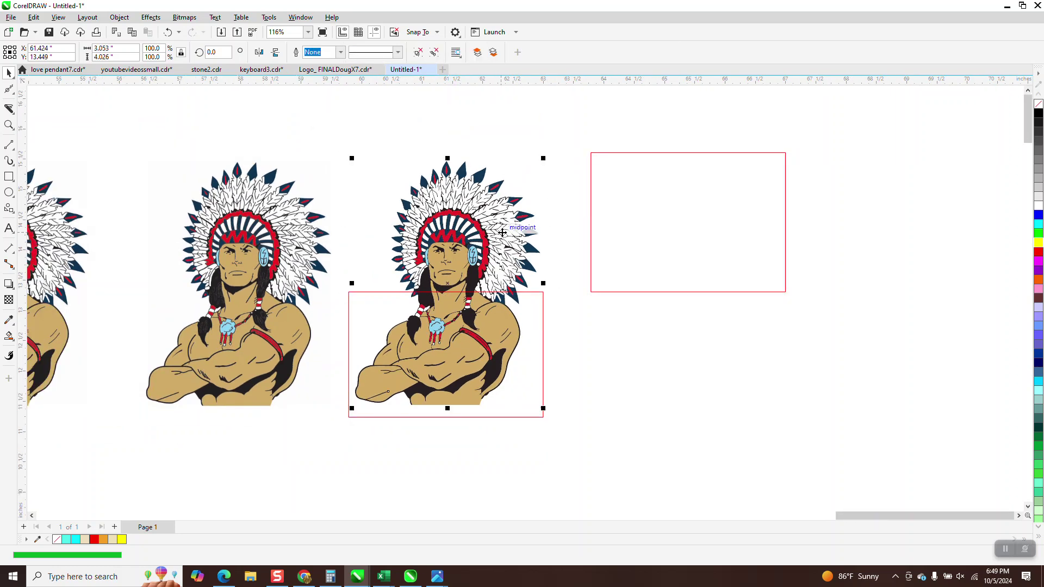
{"action": "key", "text": "Right"}
{"action": "left_click_drag", "start_coordinate": [554, 125], "coordinate": [865, 467]}
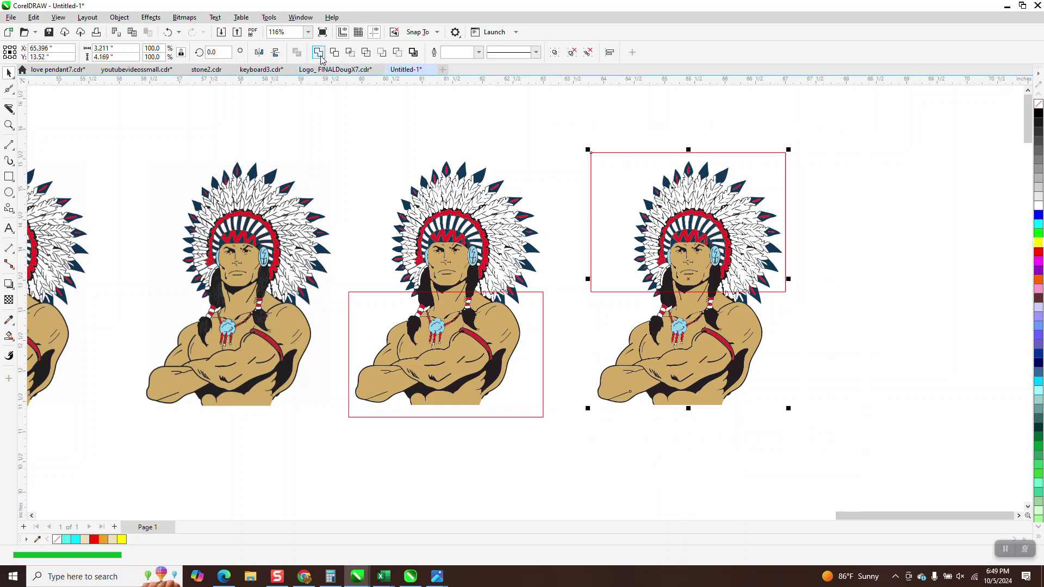
{"action": "left_click", "coordinate": [350, 52]}
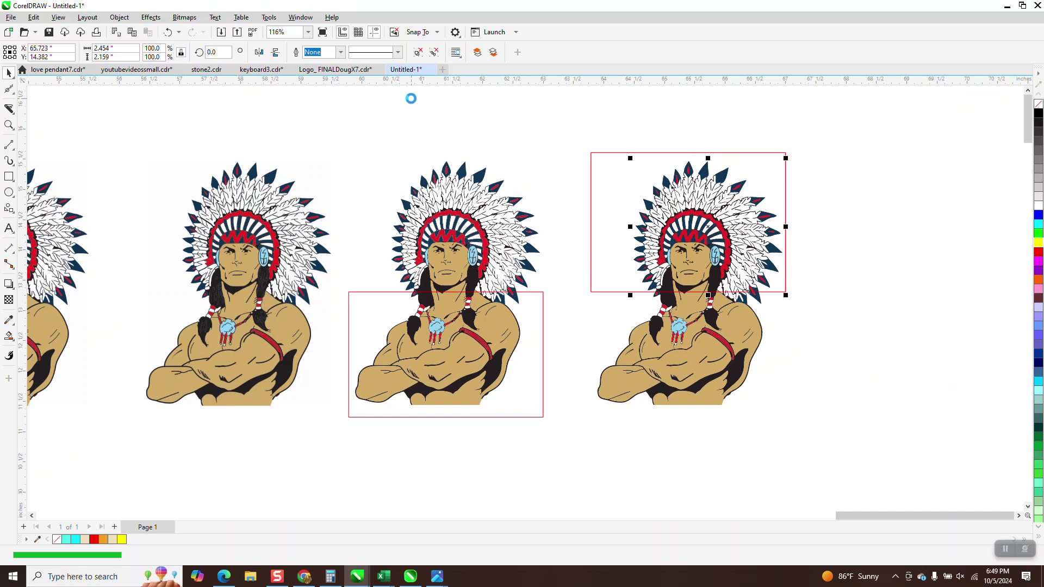
{"action": "key", "text": "Right"}
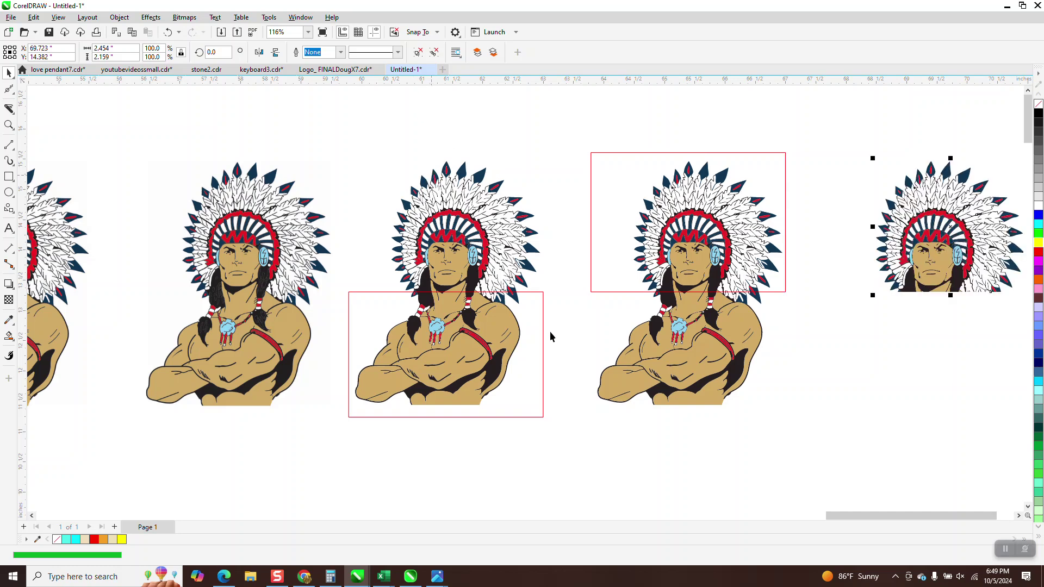
Step: Intersect the warrior with the lower rectangle, duplicate the body piece 4 inches right and lower it
{"action": "left_click_drag", "start_coordinate": [333, 142], "coordinate": [564, 458]}
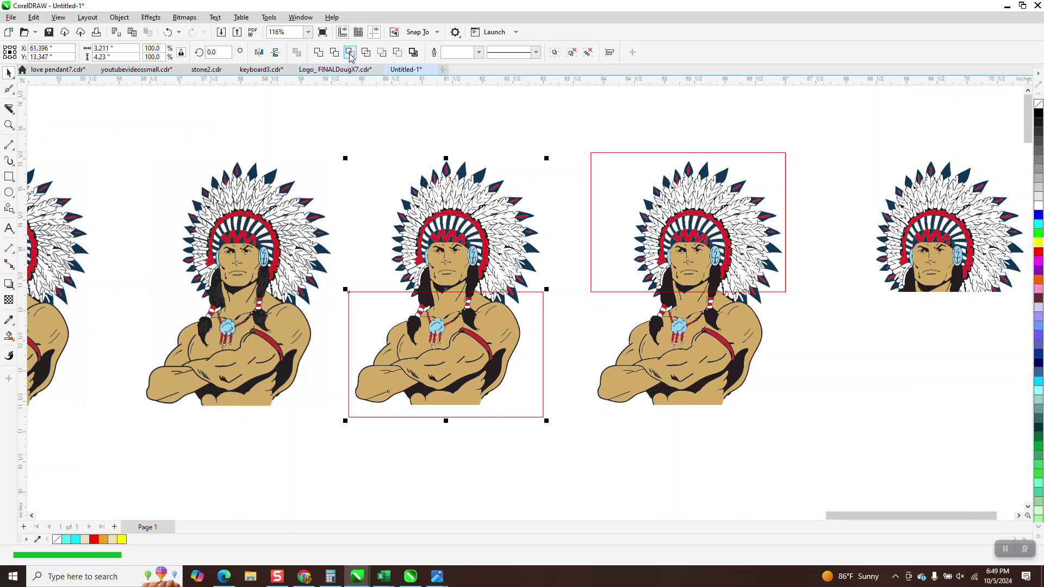
{"action": "left_click", "coordinate": [350, 52]}
{"action": "key", "text": "ctrl+d"}
{"action": "key", "text": "ctrl+d"}
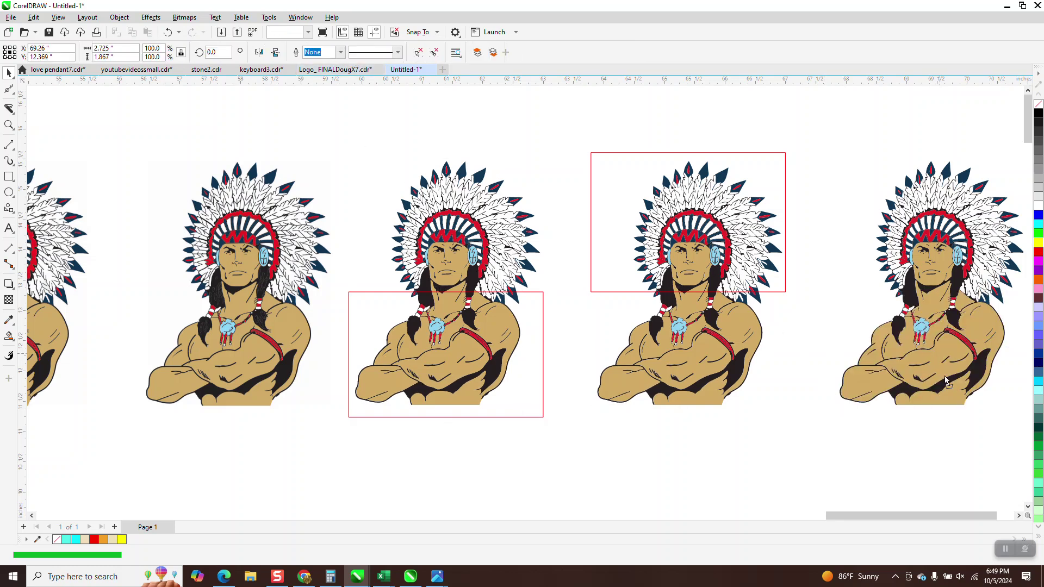
{"action": "left_click_drag", "start_coordinate": [947, 360], "coordinate": [948, 386]}
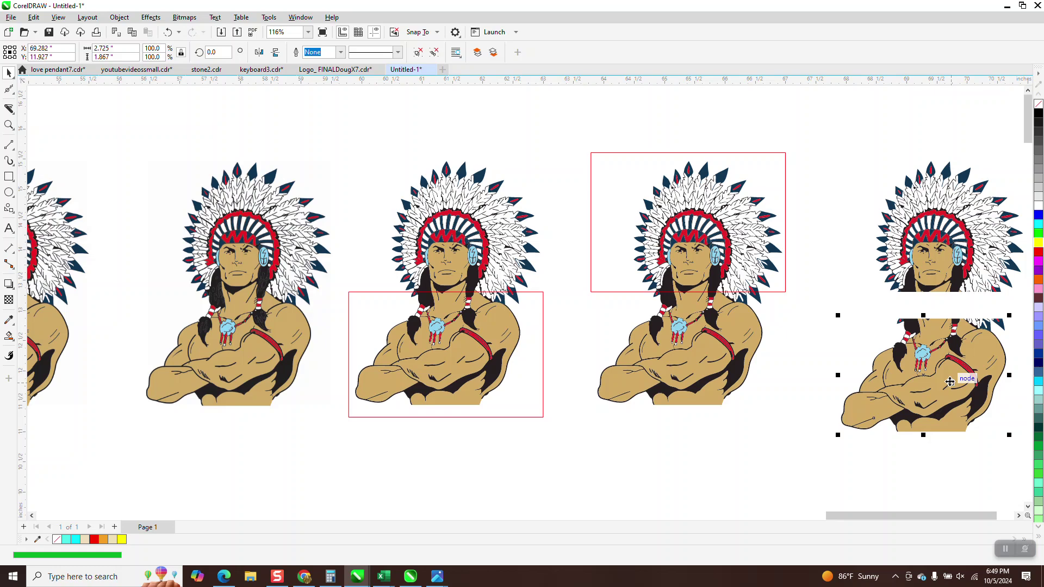
{"action": "left_click", "coordinate": [8, 124]}
{"action": "scroll", "coordinate": [465, 273], "scroll_direction": "up", "scroll_amount": 5}
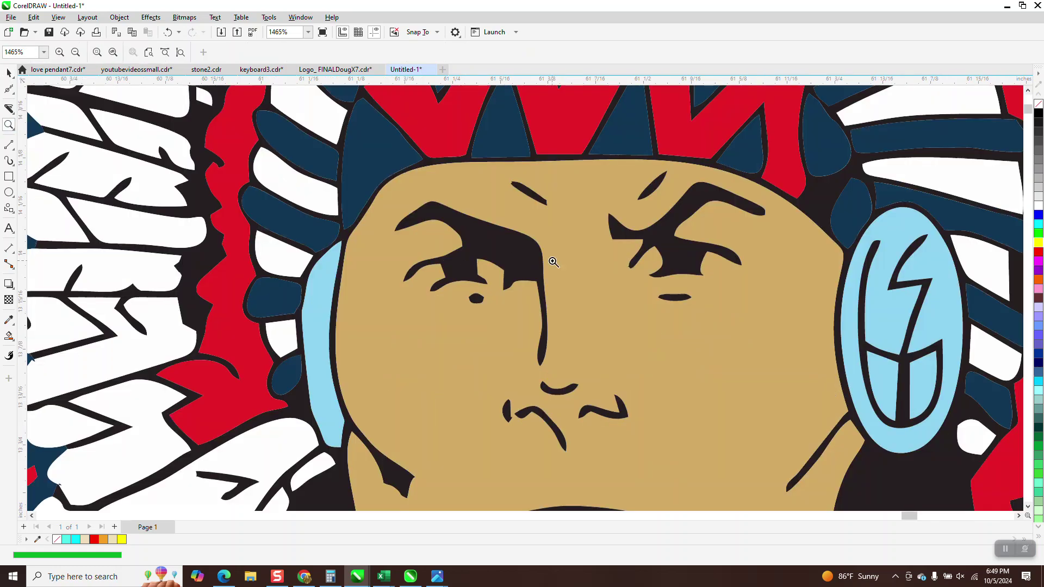
{"action": "scroll", "coordinate": [549, 264], "scroll_direction": "down", "scroll_amount": 6}
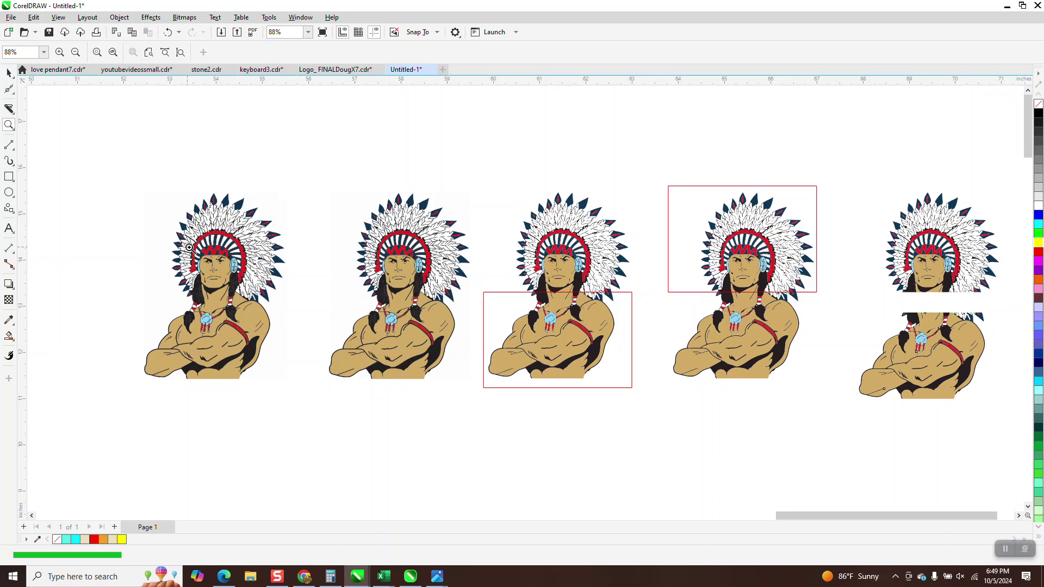
{"action": "left_click", "coordinate": [8, 73]}
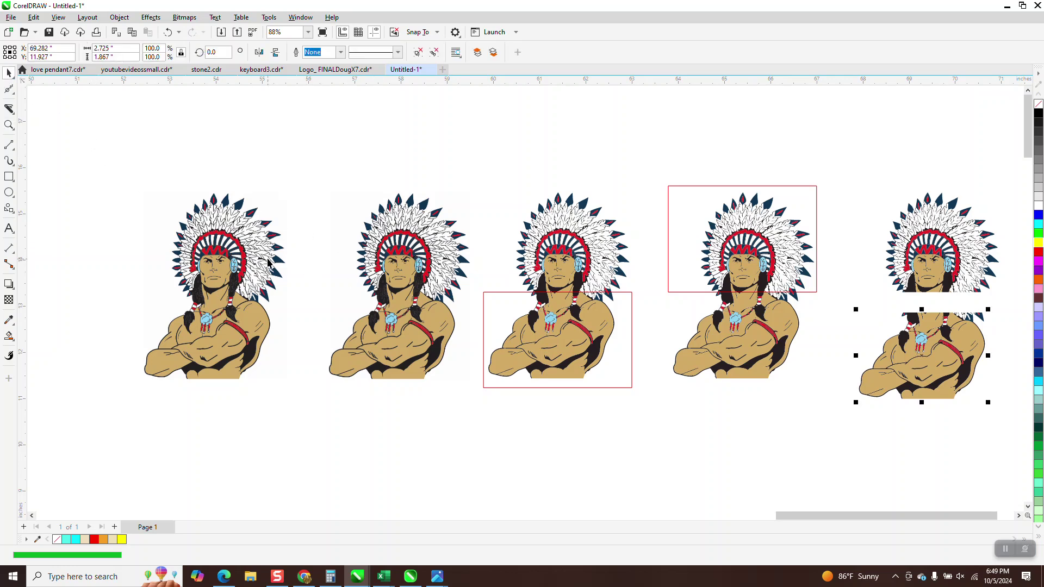
{"action": "mouse_move", "coordinate": [261, 235]}
{"action": "left_mouse_down"}
{"action": "mouse_move", "coordinate": [254, 174]}
{"action": "mouse_move", "coordinate": [254, 225]}
{"action": "mouse_move", "coordinate": [266, 238]}
{"action": "left_mouse_up"}
{"action": "key", "text": "z"}
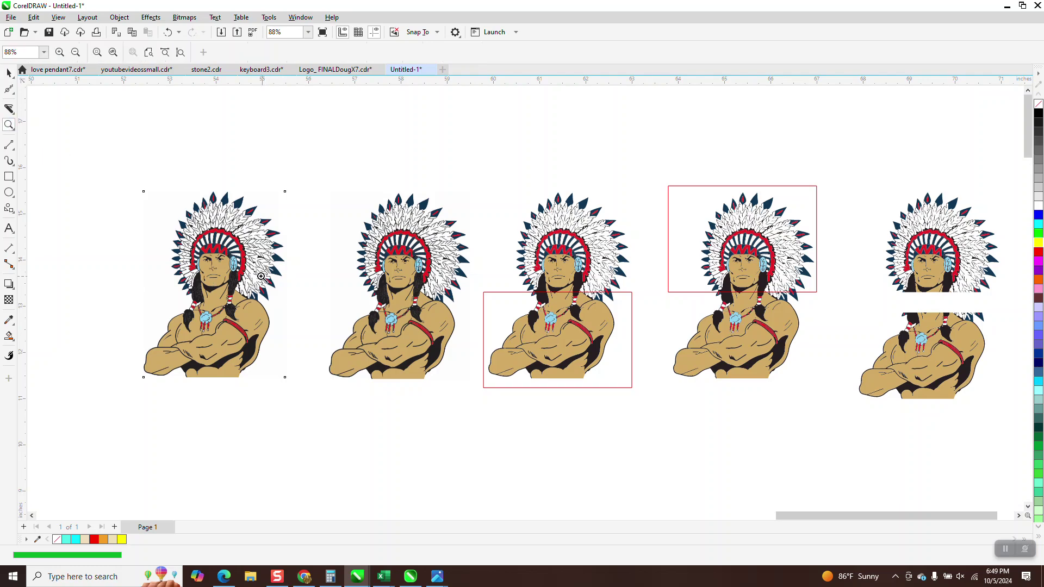
{"action": "left_click_drag", "start_coordinate": [217, 249], "coordinate": [256, 278]}
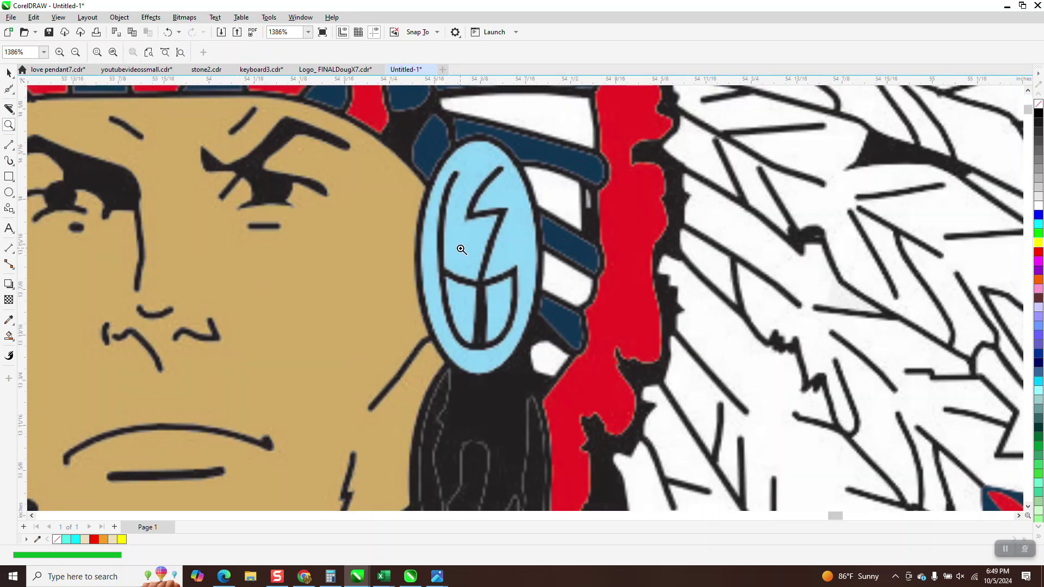
{"action": "key", "text": "F4"}
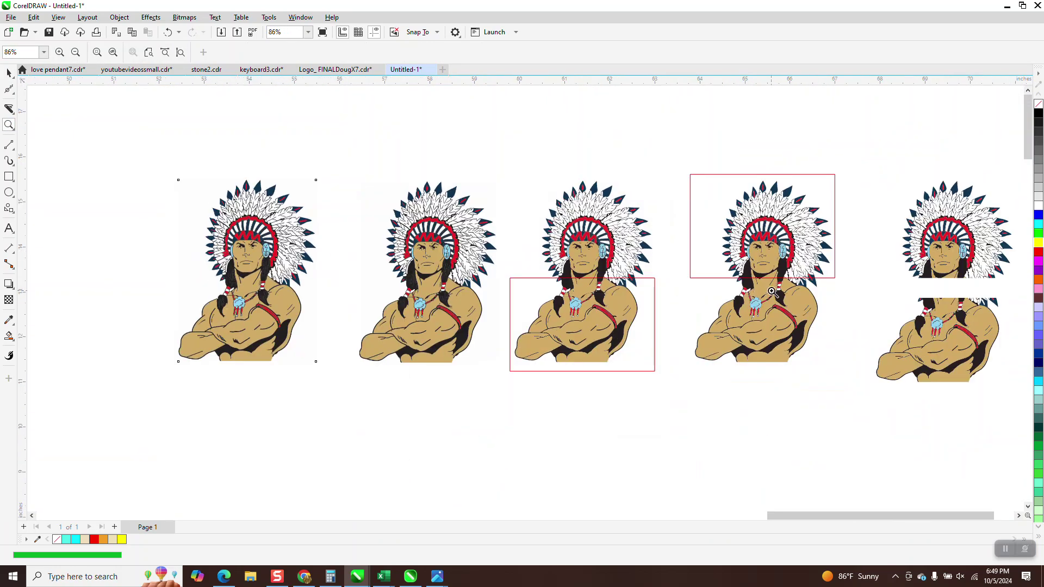
{"action": "left_click_drag", "start_coordinate": [953, 240], "coordinate": [992, 286]}
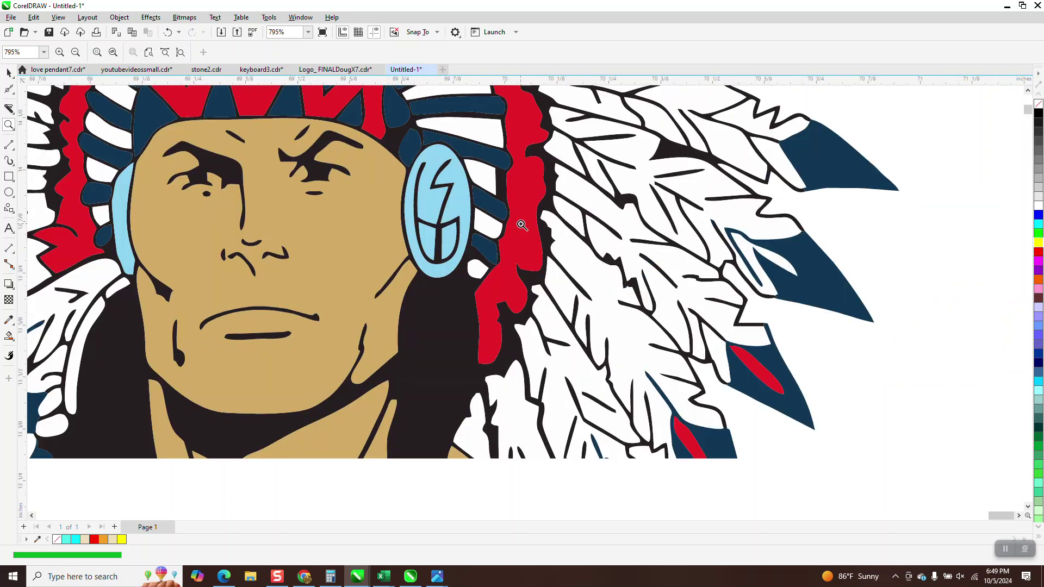
{"action": "scroll", "coordinate": [521, 225], "scroll_direction": "down", "scroll_amount": 4}
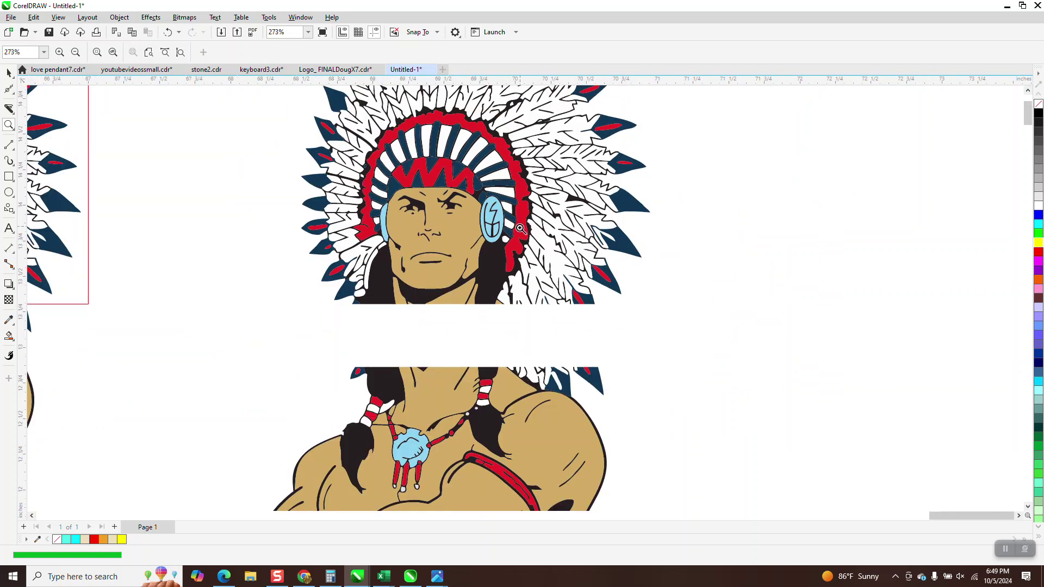
{"action": "scroll", "coordinate": [521, 225], "scroll_direction": "down", "scroll_amount": 3}
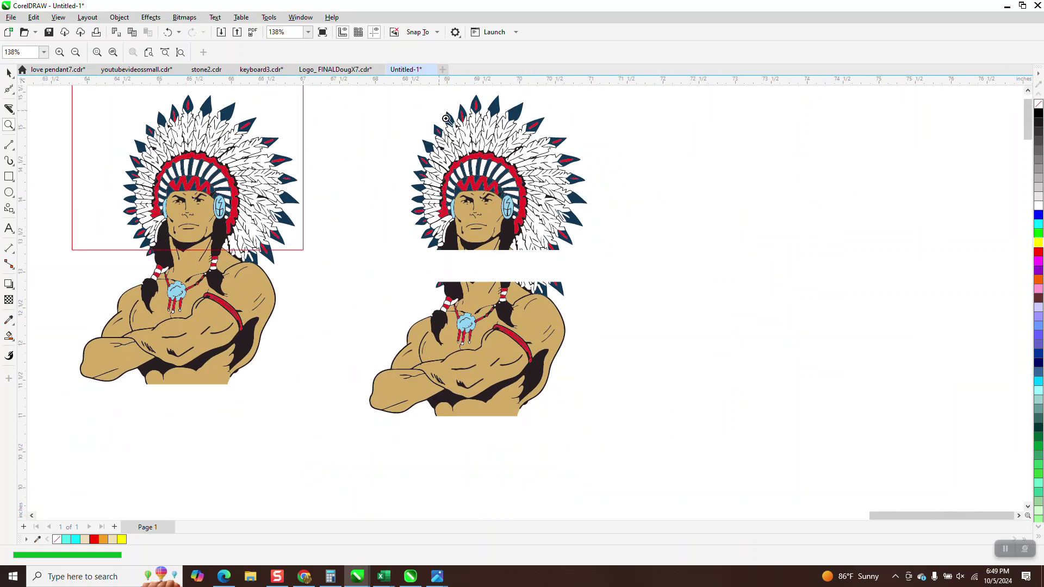
{"action": "left_click_drag", "start_coordinate": [442, 115], "coordinate": [458, 136]}
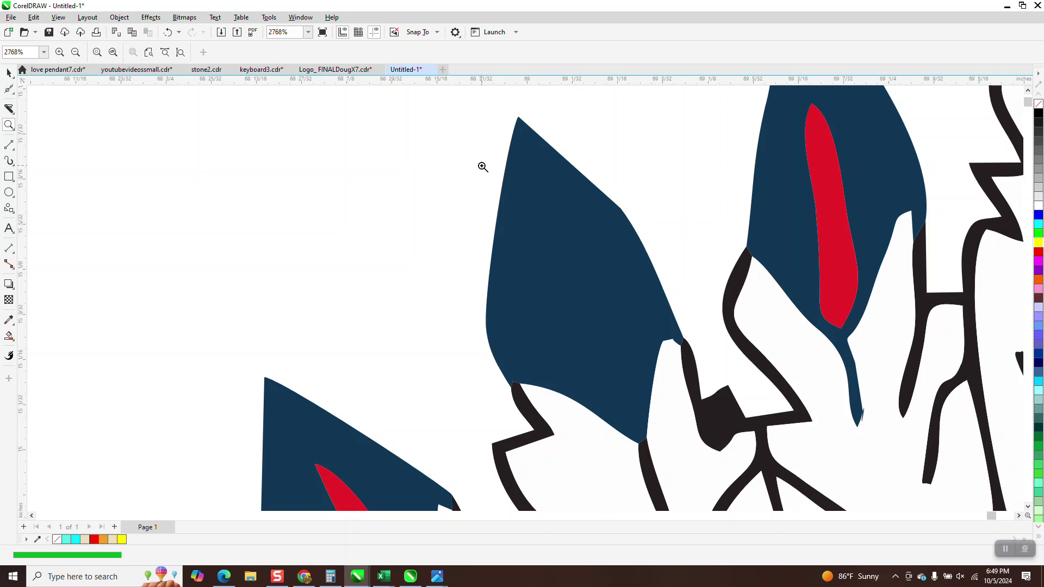
{"action": "scroll", "coordinate": [541, 217], "scroll_direction": "down", "scroll_amount": 8}
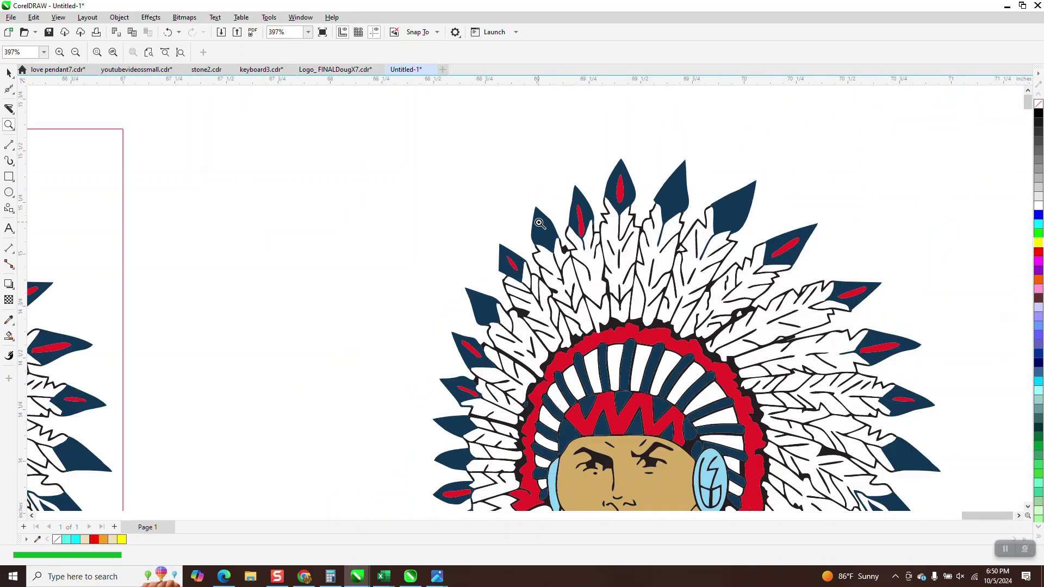
{"action": "scroll", "coordinate": [539, 224], "scroll_direction": "down", "scroll_amount": 1}
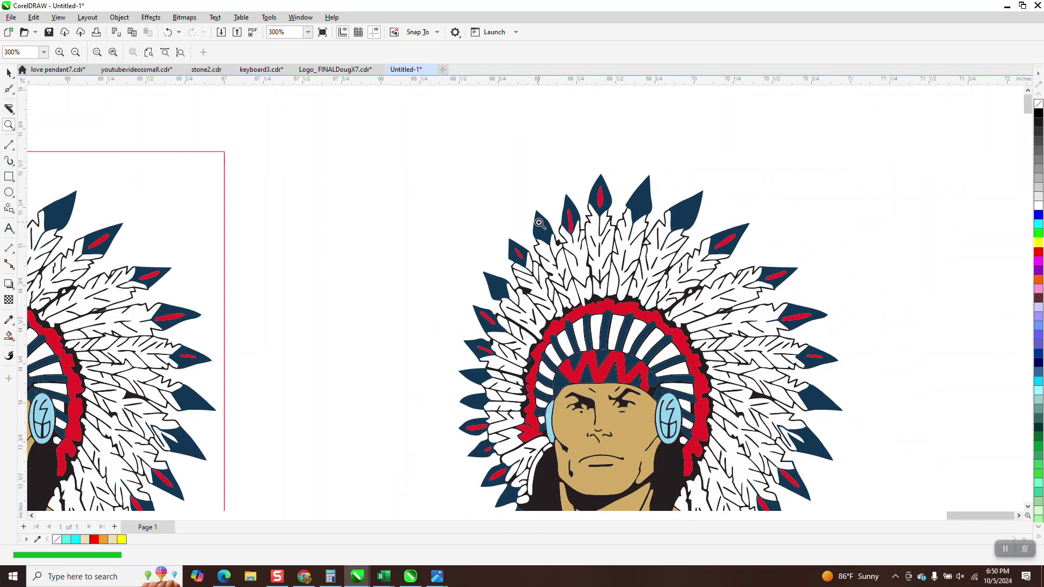
Step: Ungroup the right chief's top half into separate shapes
{"action": "left_click", "coordinate": [9, 73]}
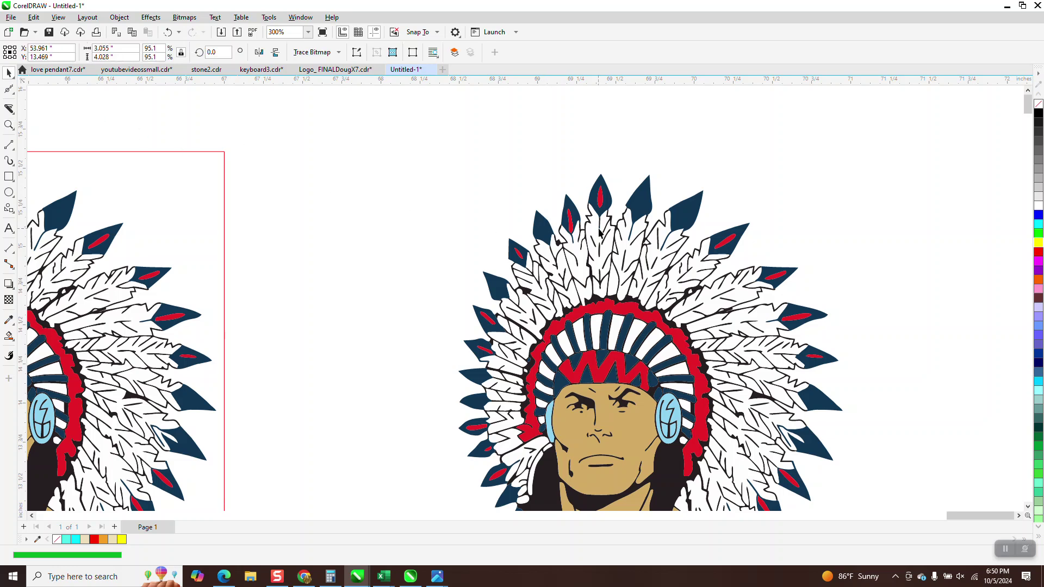
{"action": "left_click", "coordinate": [601, 233]}
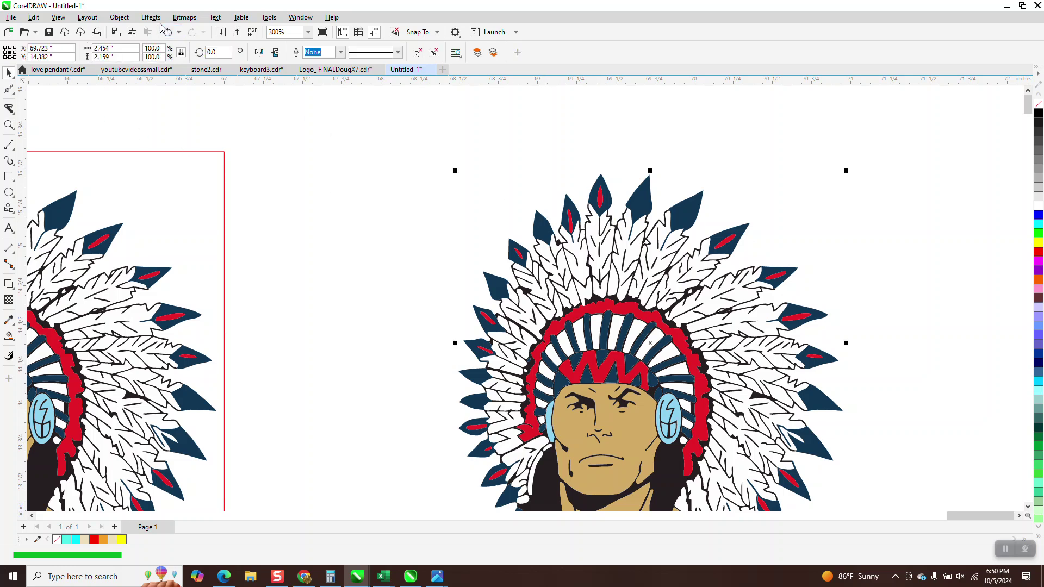
{"action": "left_click", "coordinate": [119, 17]}
{"action": "mouse_move", "coordinate": [169, 205]}
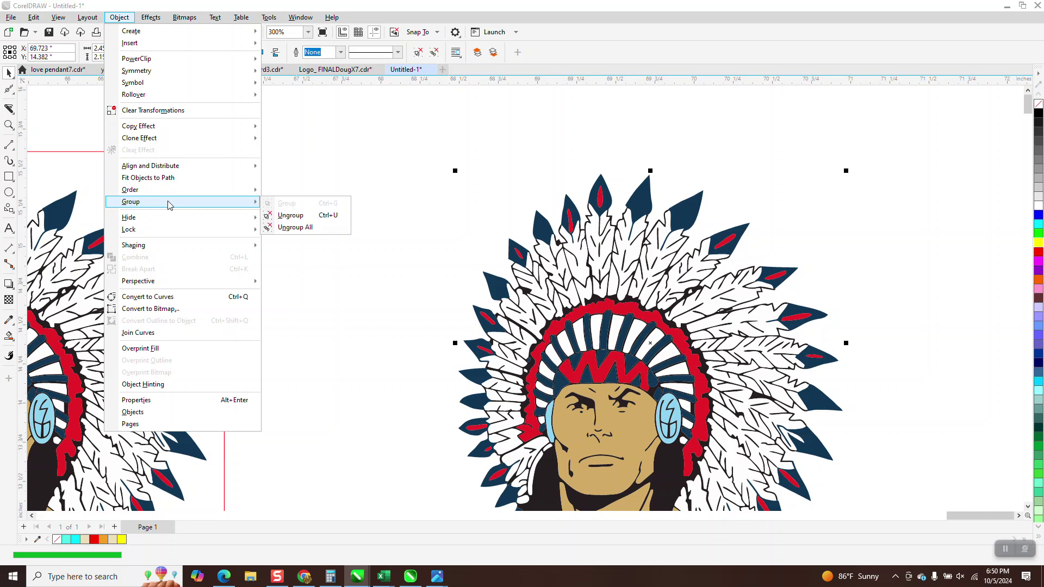
{"action": "left_click", "coordinate": [280, 215]}
{"action": "left_click", "coordinate": [326, 210]}
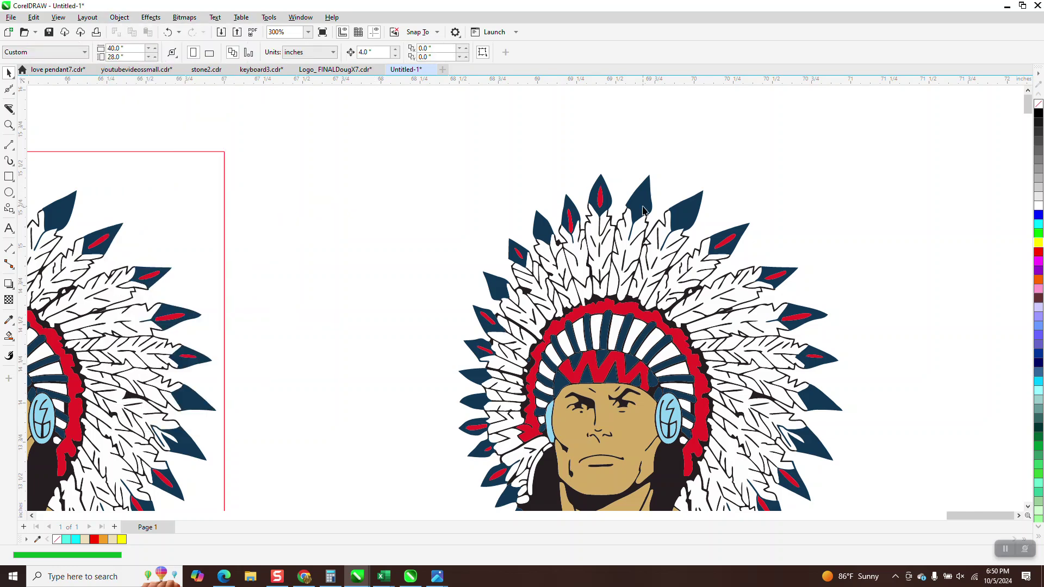
Step: Fill the three upper-right feather tips blue, including the red-striped one
{"action": "left_click", "coordinate": [644, 211]}
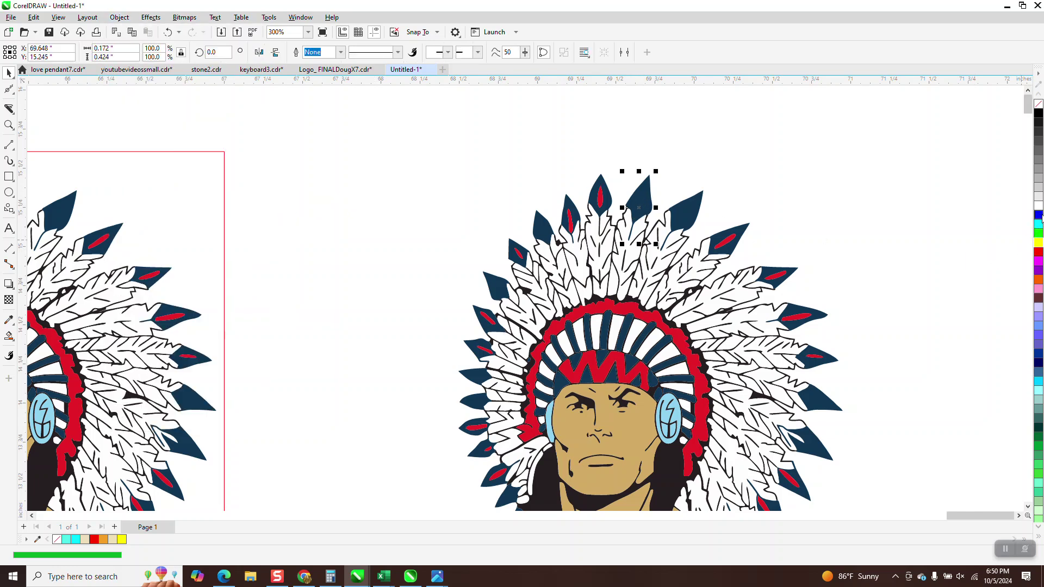
{"action": "left_click", "coordinate": [1039, 216]}
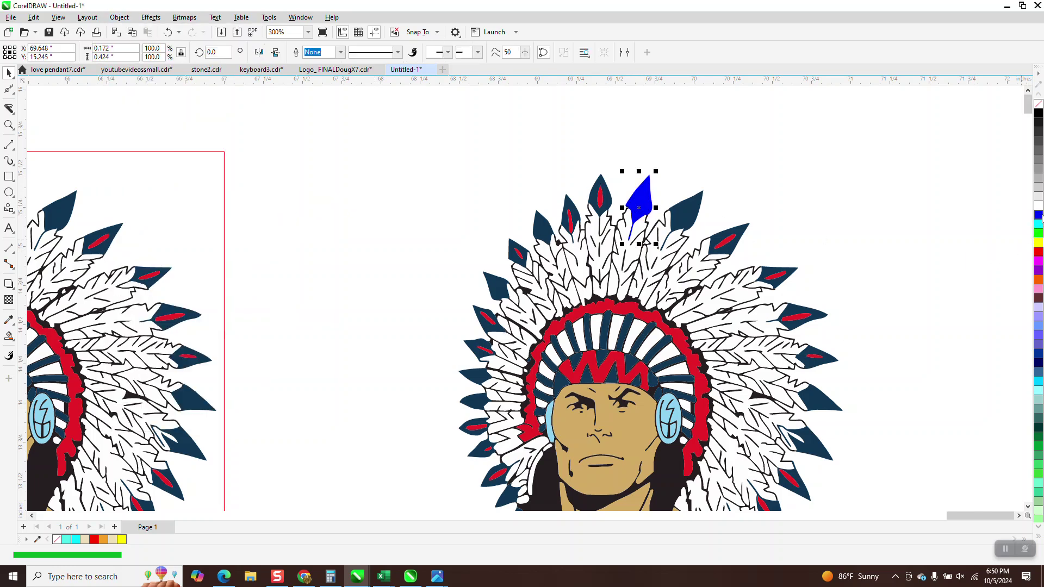
{"action": "left_click", "coordinate": [697, 213]}
{"action": "left_click", "coordinate": [1038, 216]}
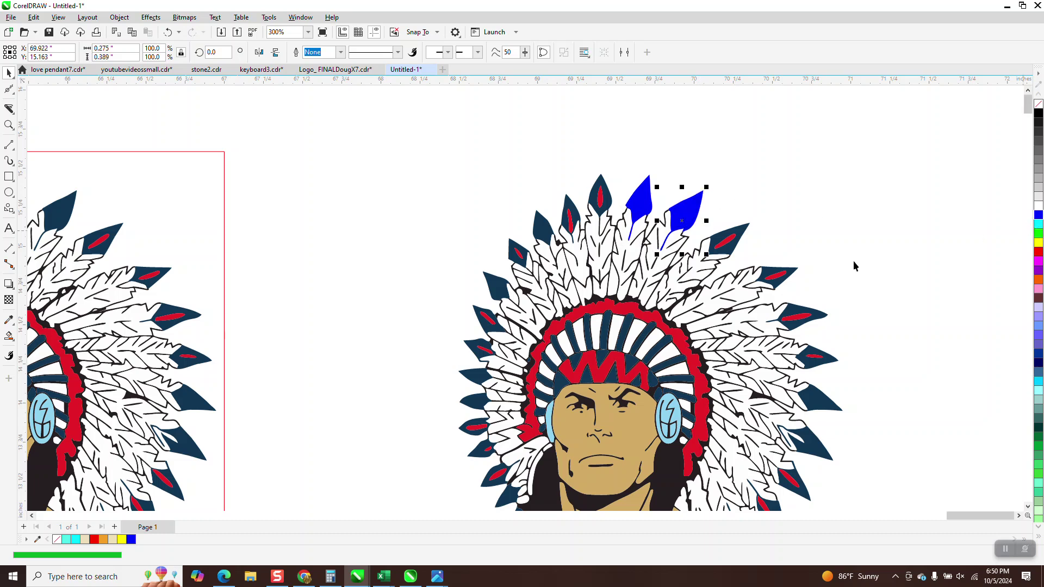
{"action": "left_click", "coordinate": [740, 232]}
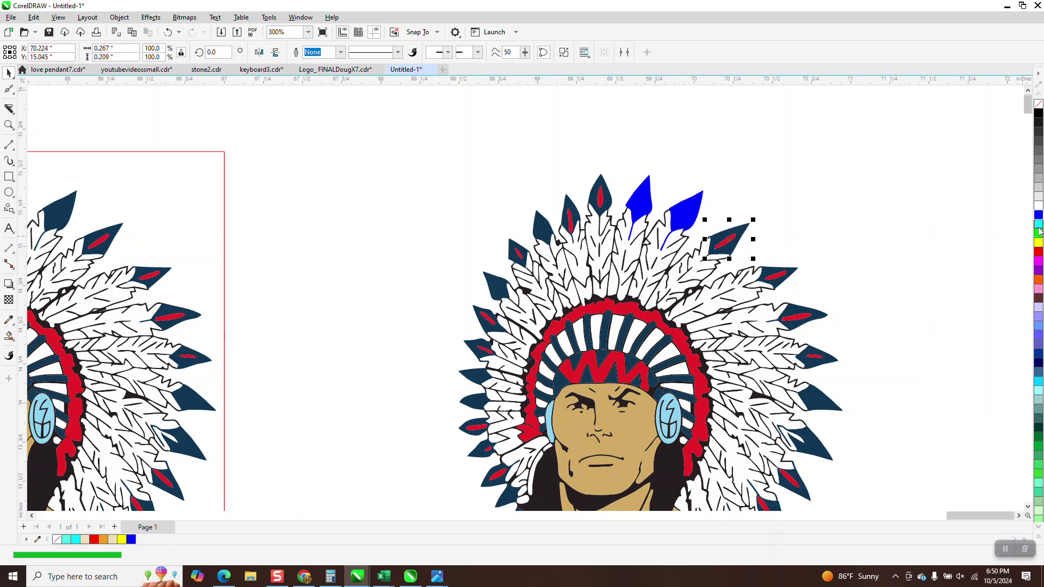
{"action": "left_click", "coordinate": [1039, 216]}
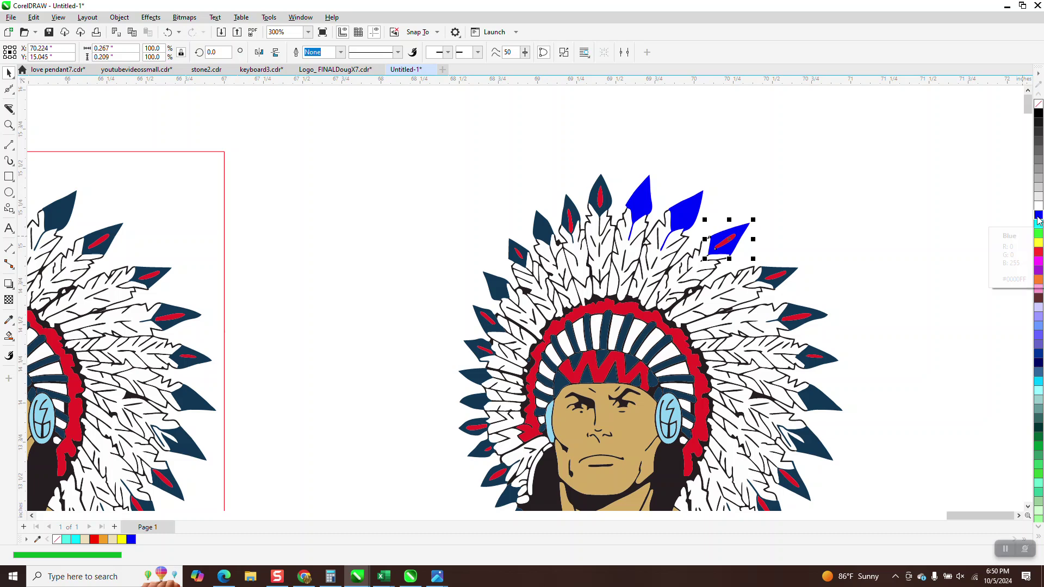
Step: Restore the accidentally deleted red stripe in the third tip and colour it green
{"action": "left_click", "coordinate": [904, 249]}
{"action": "left_click", "coordinate": [730, 243]}
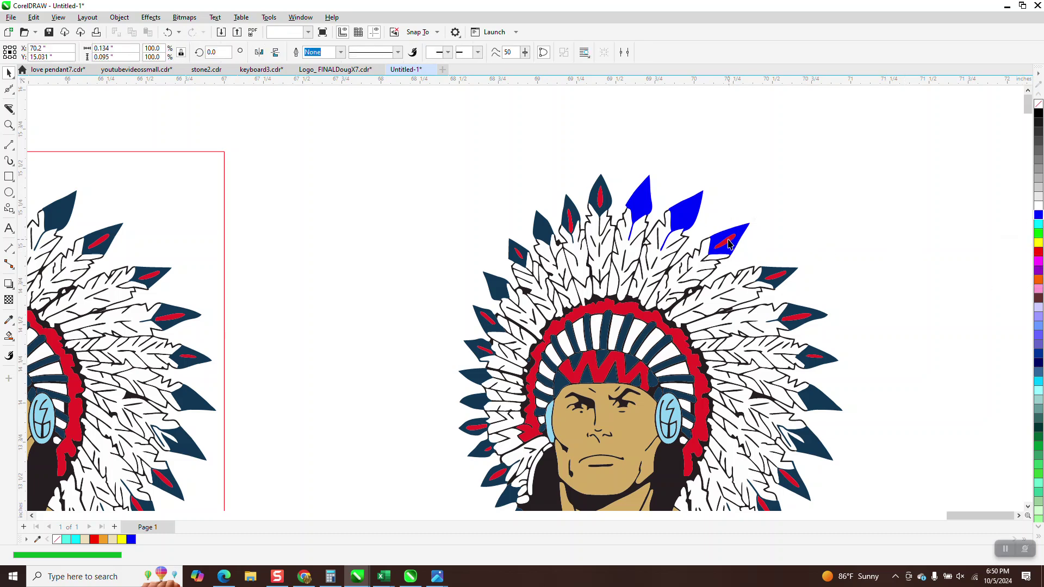
{"action": "key", "text": "Delete"}
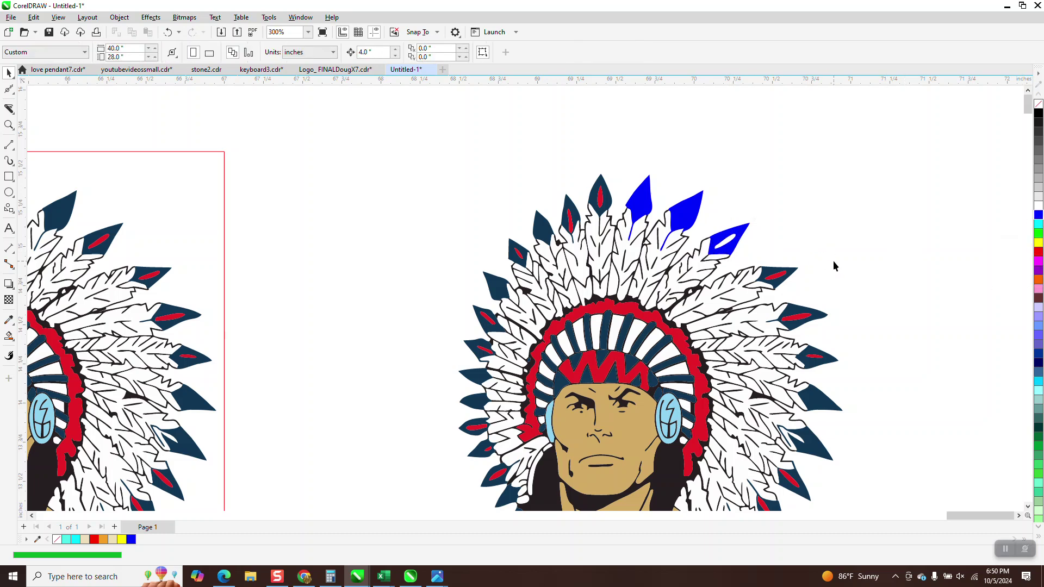
{"action": "left_click", "coordinate": [1039, 216]}
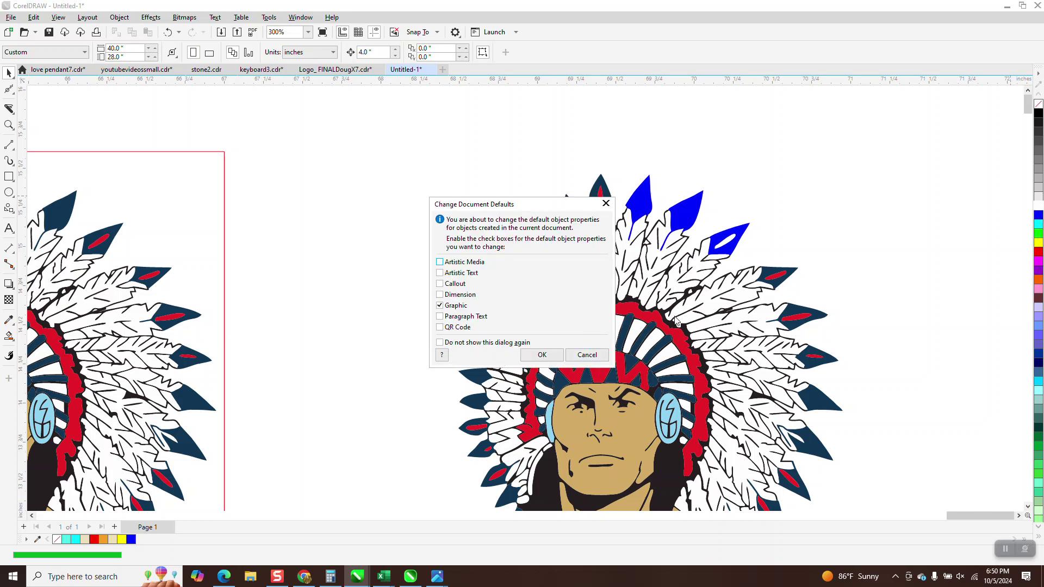
{"action": "left_click", "coordinate": [587, 354]}
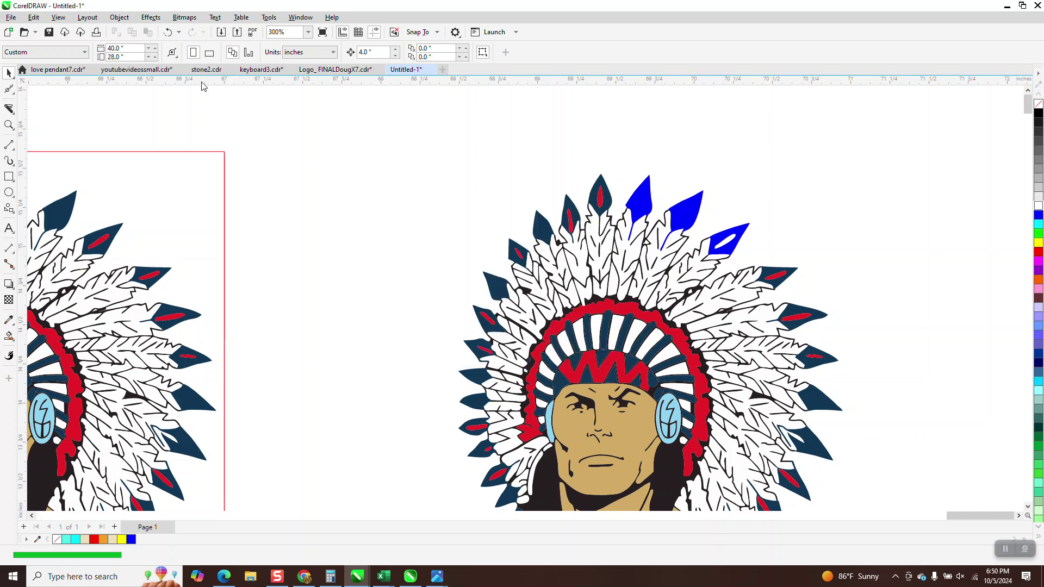
{"action": "left_click", "coordinate": [165, 32]}
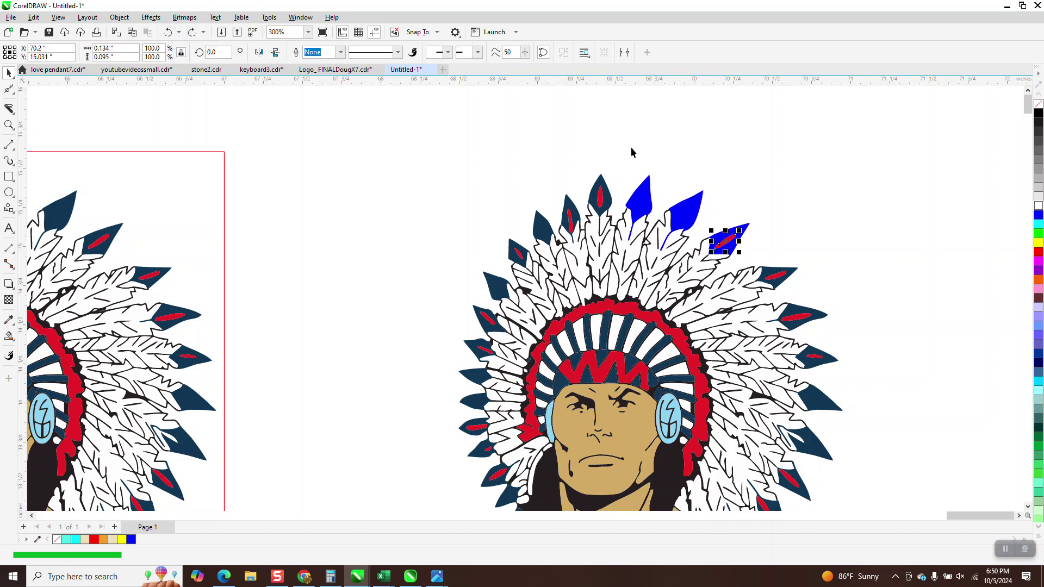
{"action": "left_click", "coordinate": [1039, 235]}
{"action": "scroll", "coordinate": [656, 267], "scroll_direction": "down", "scroll_amount": 5}
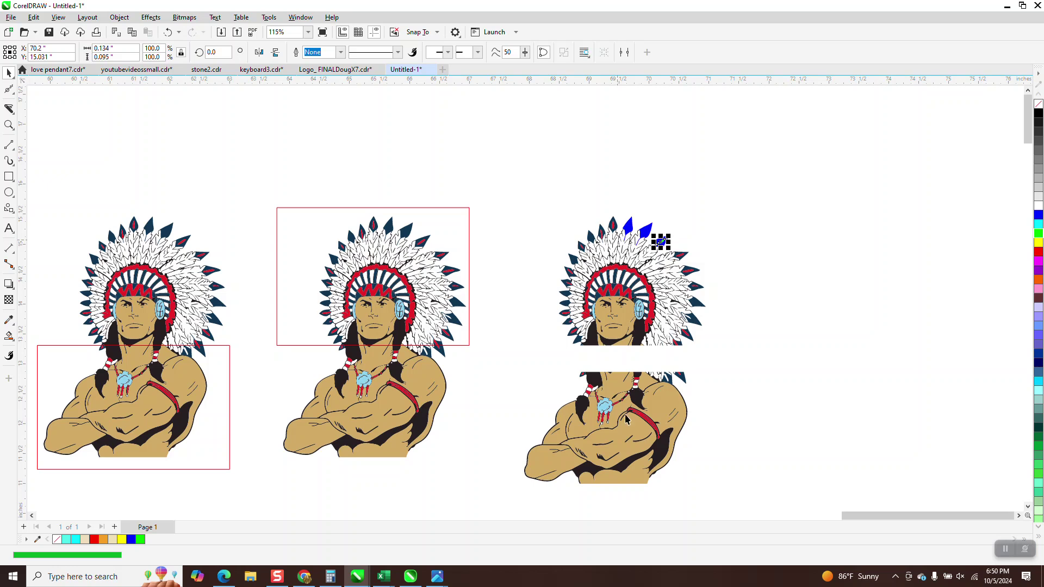
{"action": "left_click", "coordinate": [9, 125]}
{"action": "left_click_drag", "start_coordinate": [509, 202], "coordinate": [804, 496]}
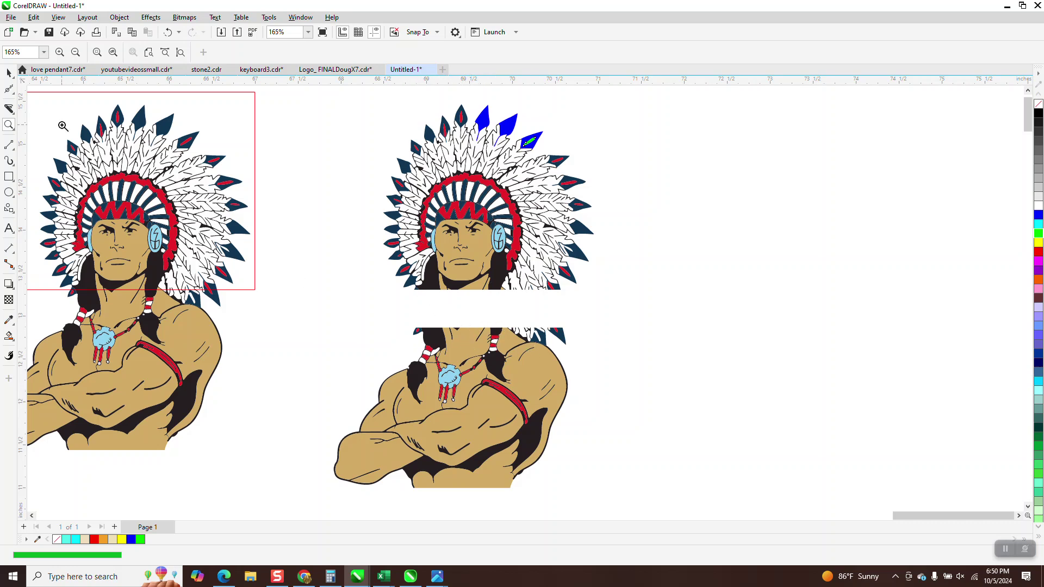
{"action": "left_click", "coordinate": [9, 73]}
{"action": "left_click", "coordinate": [529, 141]}
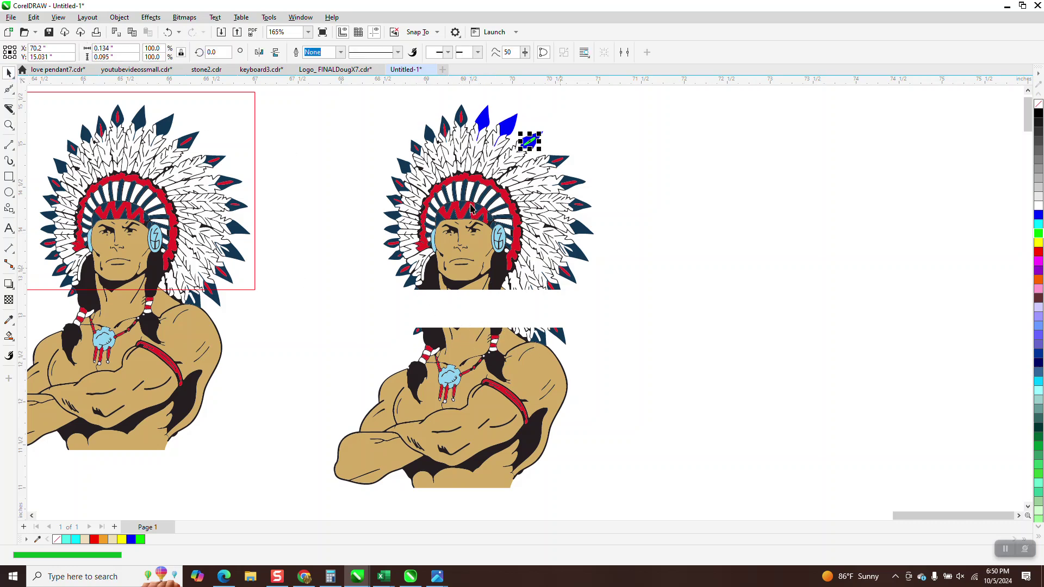
{"action": "left_click_drag", "start_coordinate": [338, 103], "coordinate": [618, 312]}
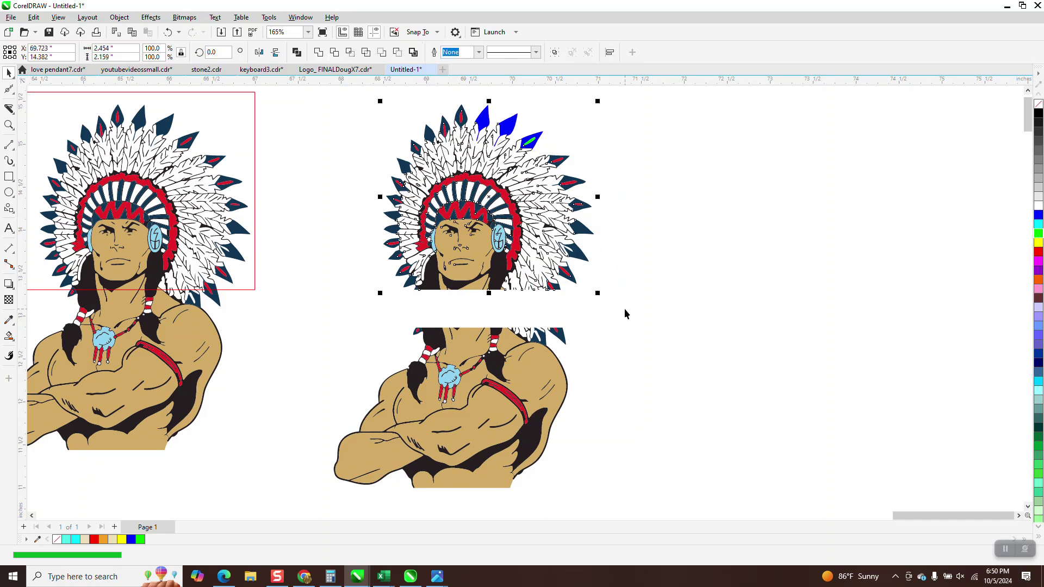
{"action": "scroll", "coordinate": [678, 337], "scroll_direction": "down", "scroll_amount": 2}
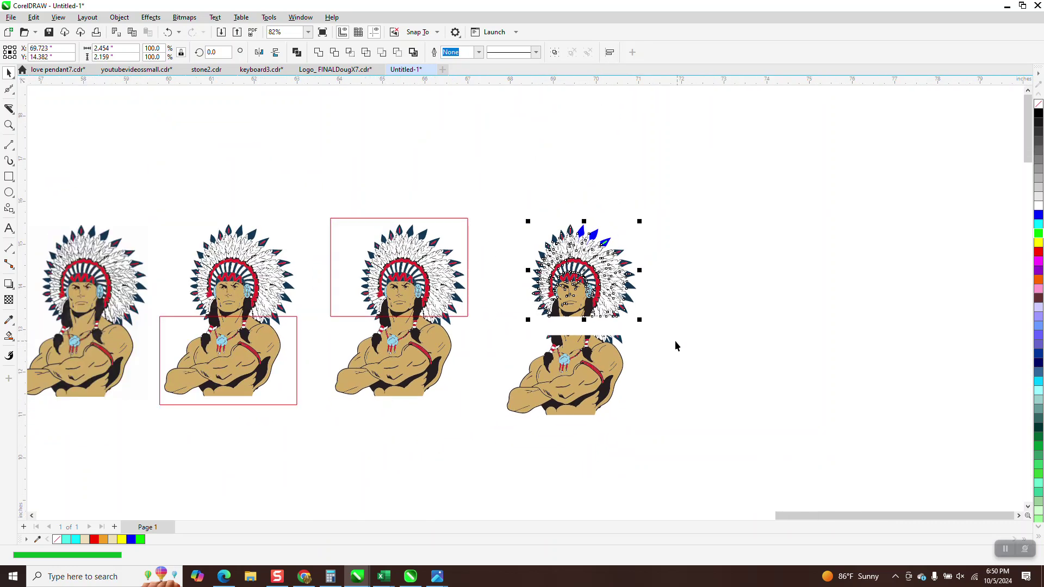